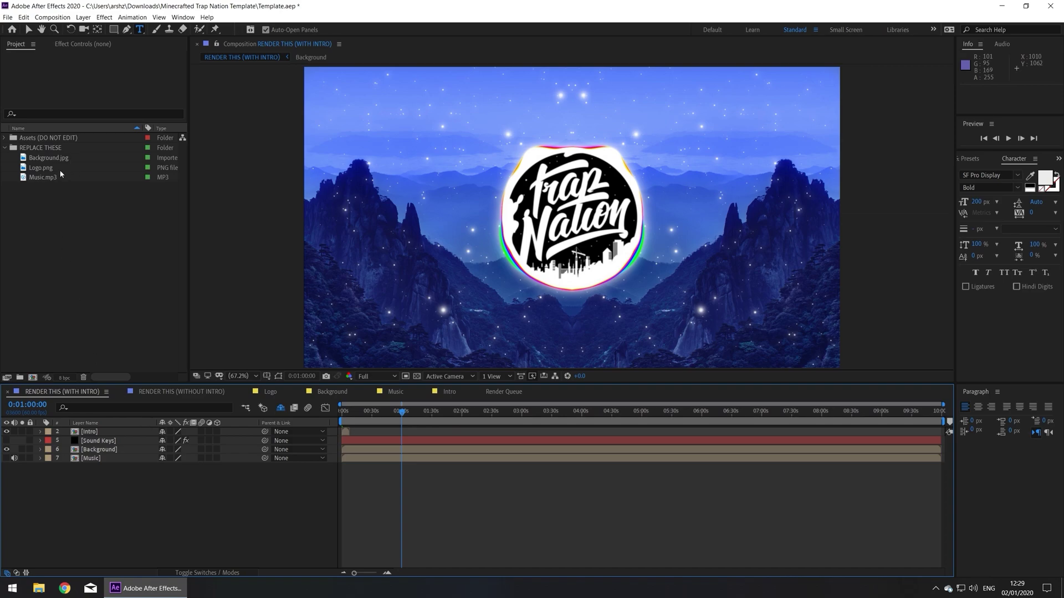
# Replace the Background.jpg footage in the REPLACE THESE folder with the Untitled.png file
pyautogui.click(56, 148)
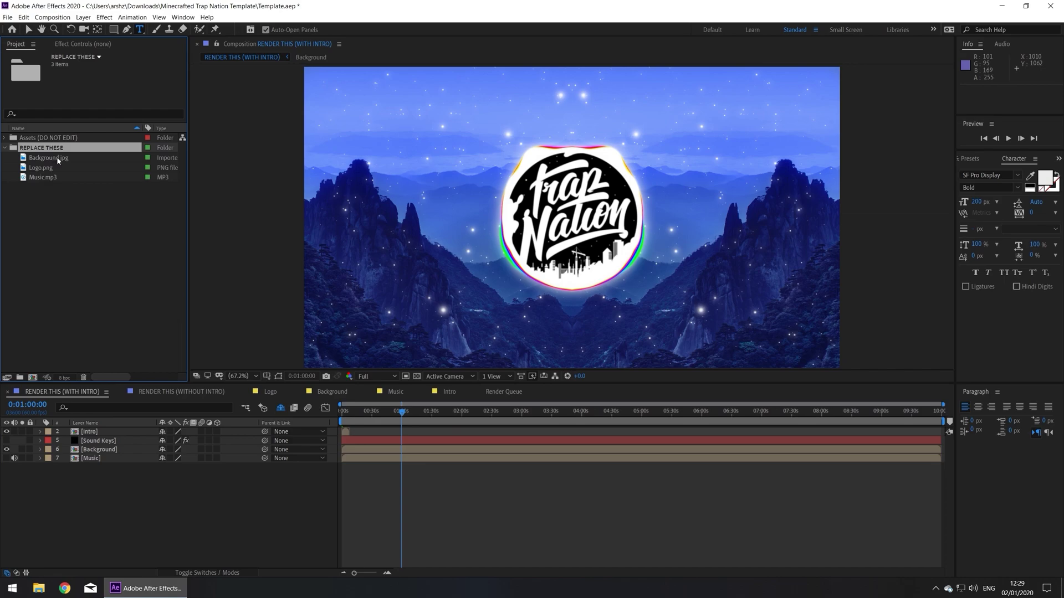
pyautogui.rightClick(49, 159)
pyautogui.moveTo(125, 240)
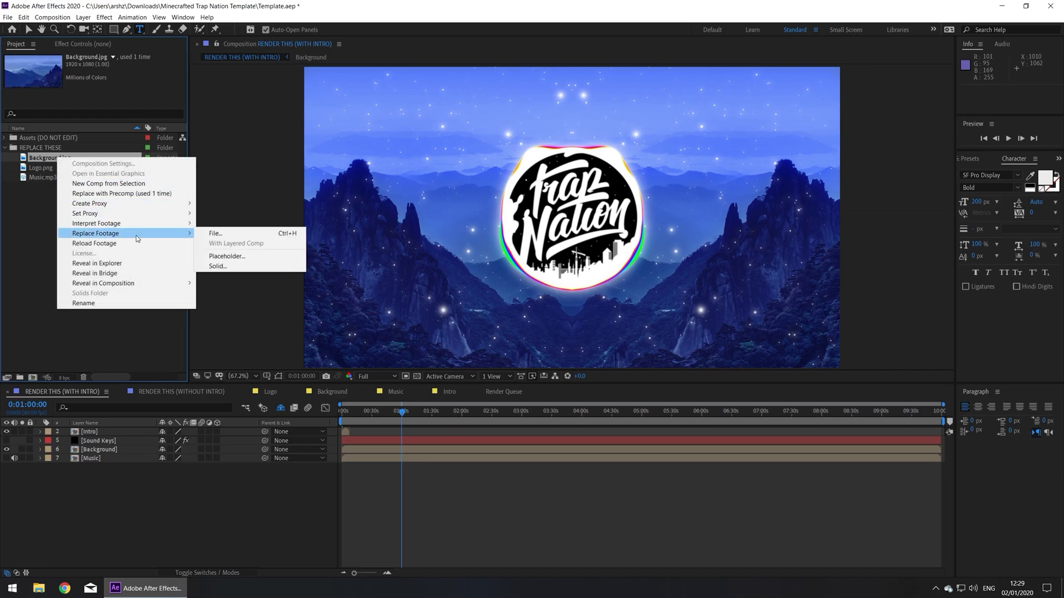
pyautogui.click(204, 233)
pyautogui.click(487, 230)
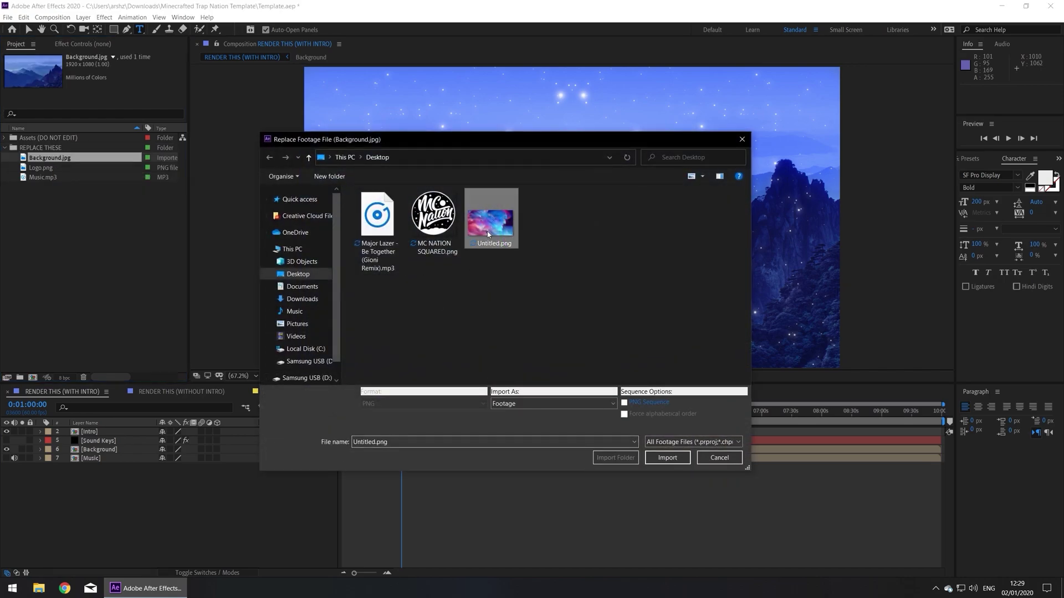
pyautogui.click(662, 453)
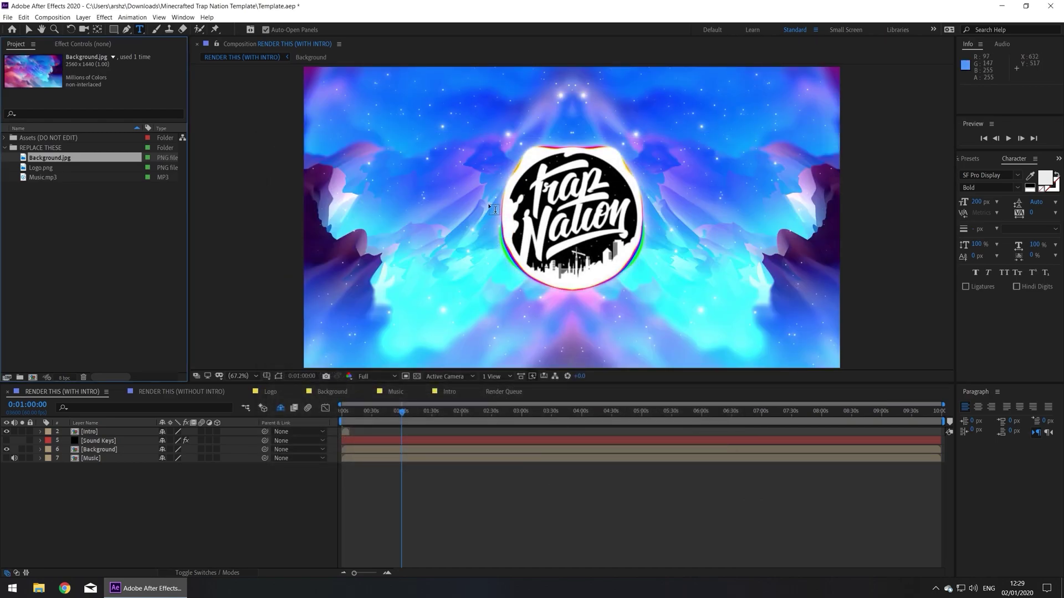
# In the Background comp, scale the Background.jpg layer down slightly
pyautogui.click(339, 394)
pyautogui.click(125, 435)
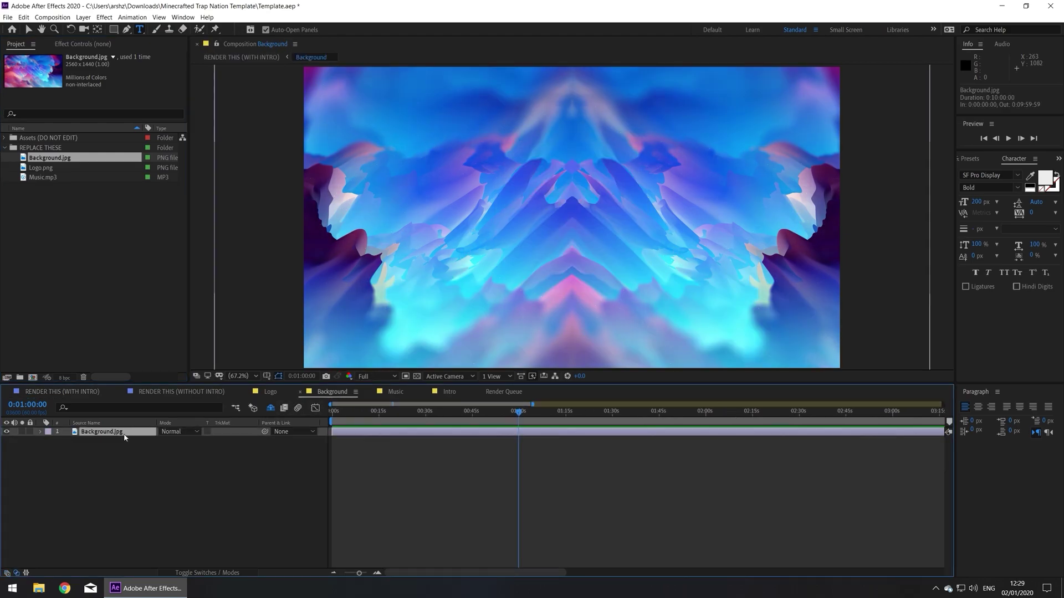
pyautogui.press('s')
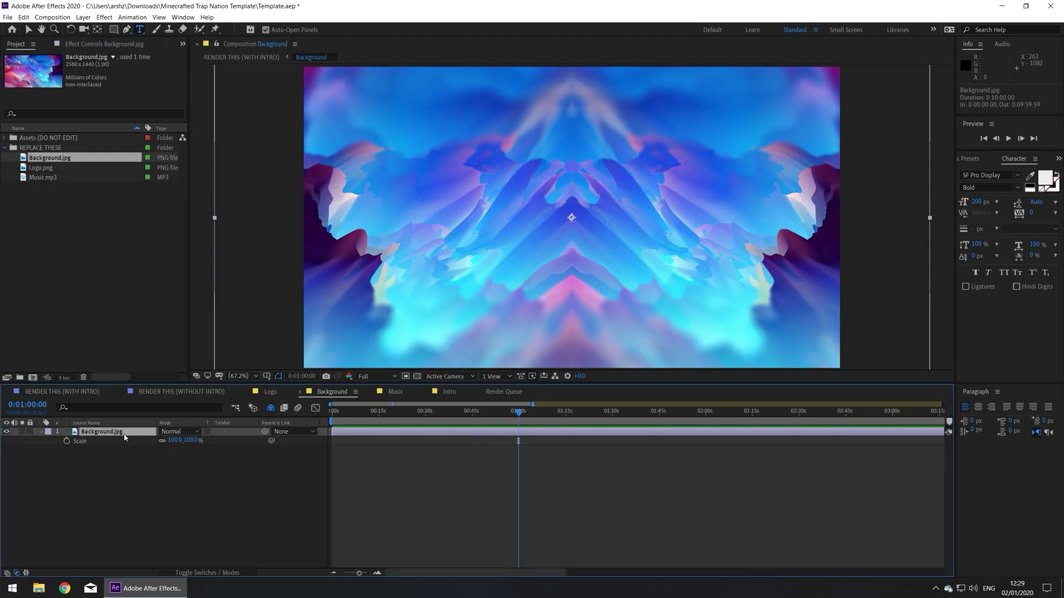
pyautogui.moveTo(192, 441); pyautogui.dragTo(181, 441)
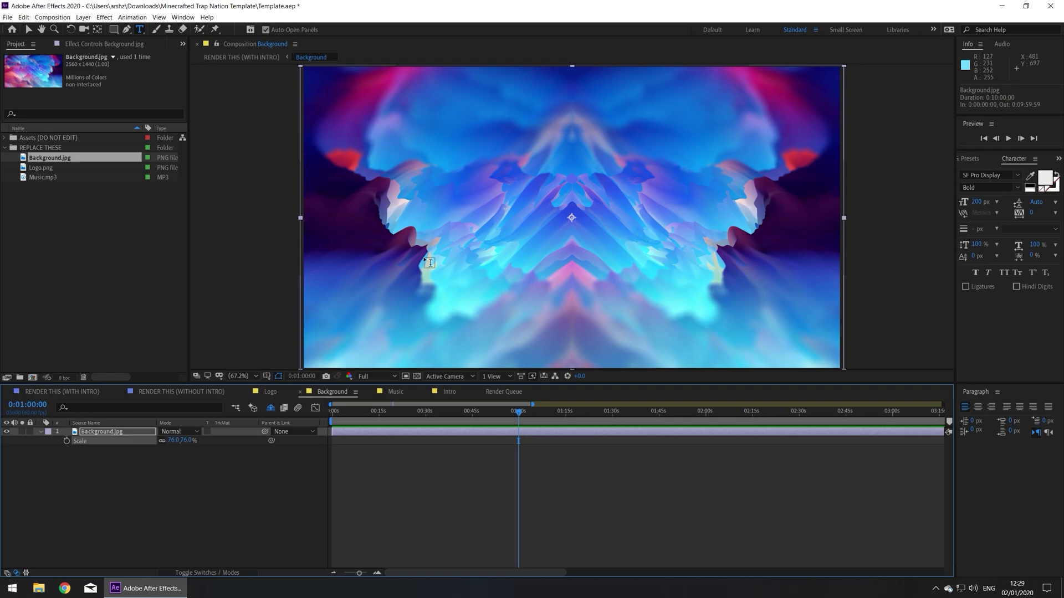
# Toggle the Mirror 1 and Mirror 2 effects off and on to compare, leaving both enabled
pyautogui.click(104, 17)
pyautogui.click(103, 29)
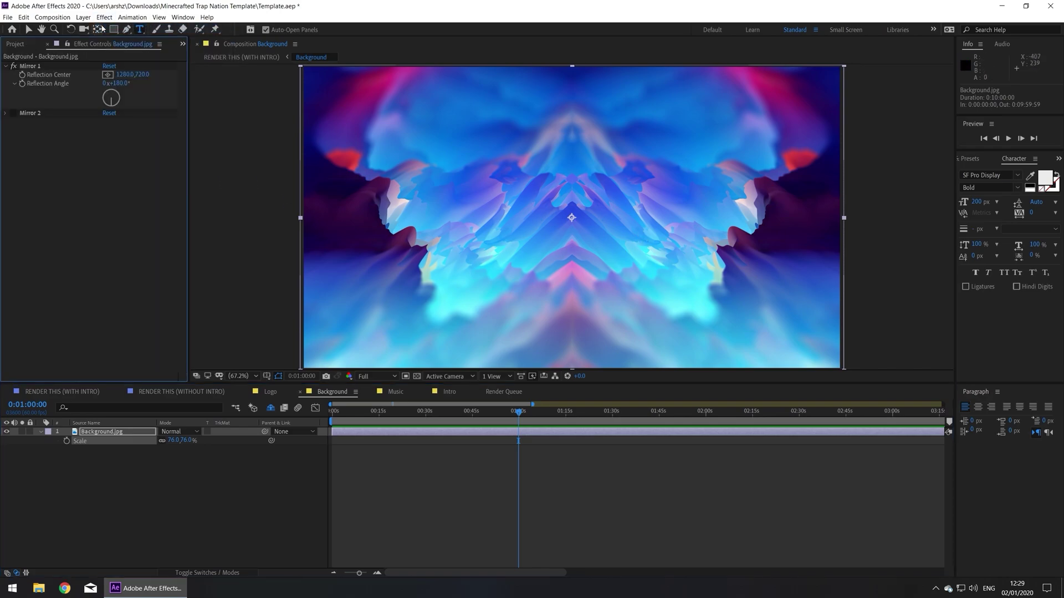
pyautogui.click(41, 67)
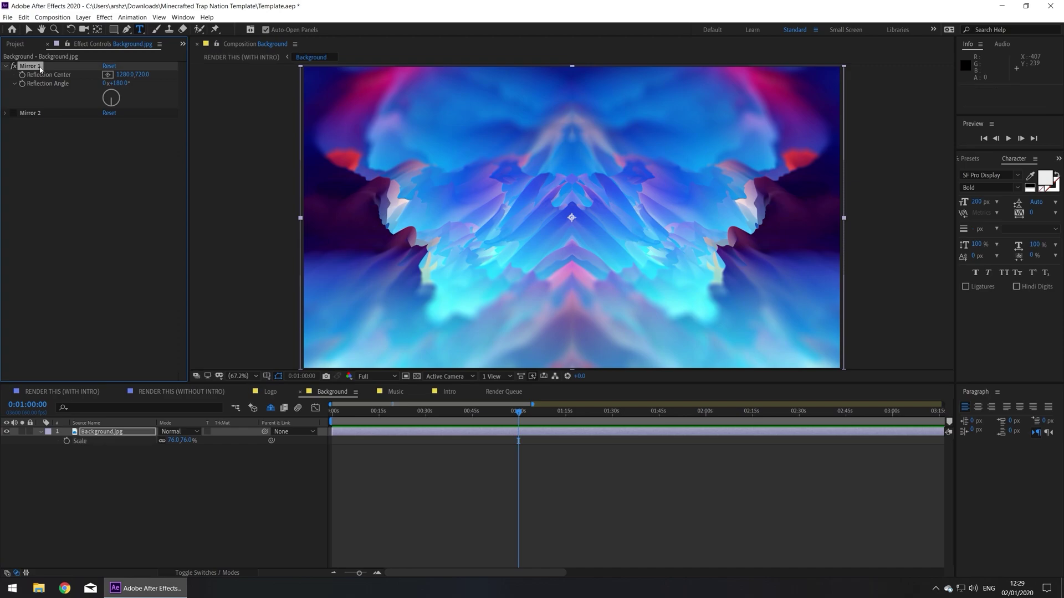
pyautogui.click(13, 66)
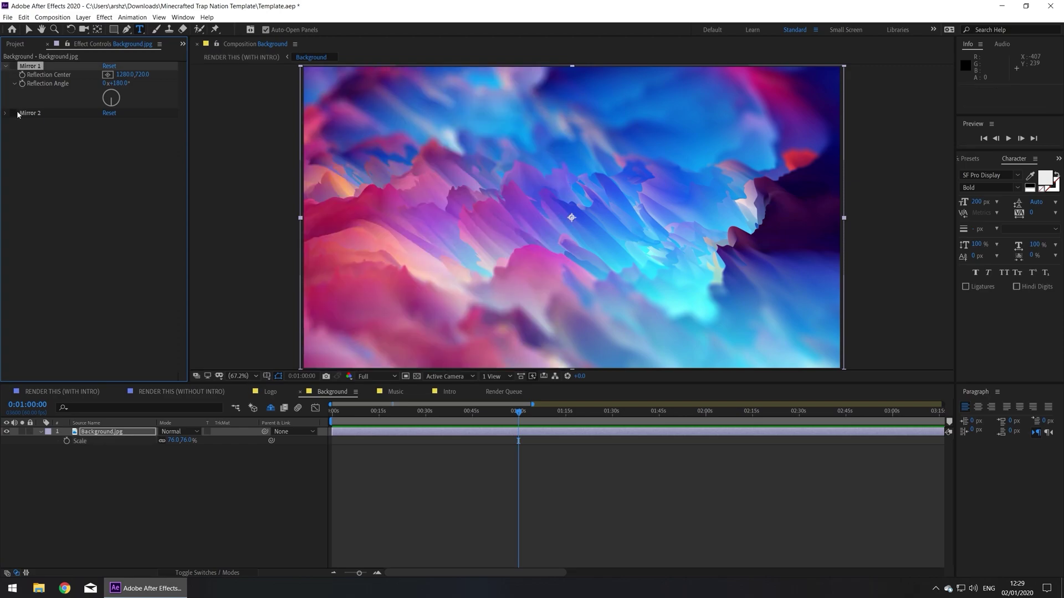
pyautogui.click(14, 113)
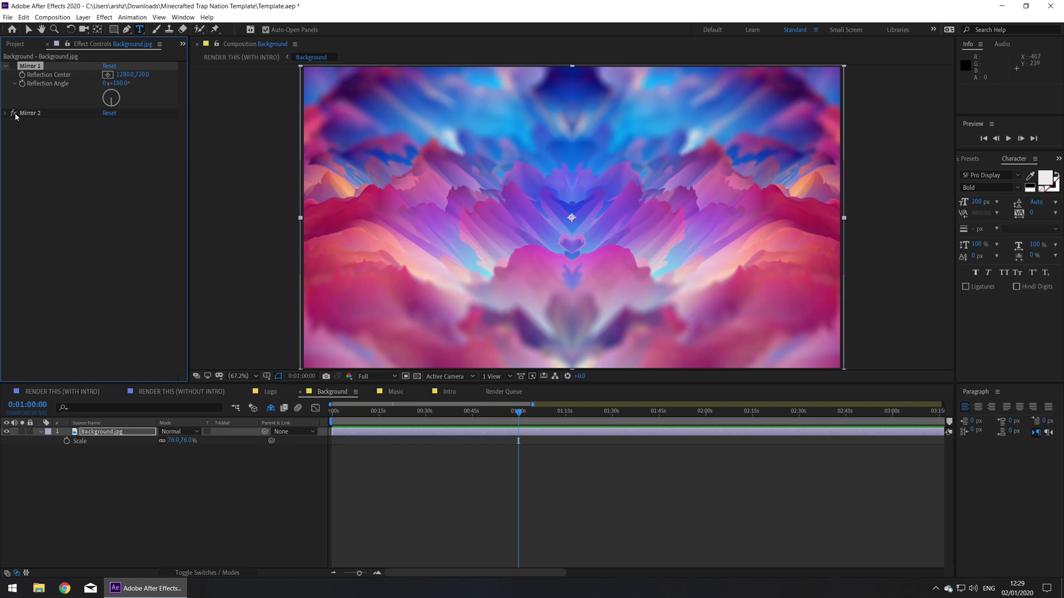
pyautogui.click(14, 113)
pyautogui.click(13, 66)
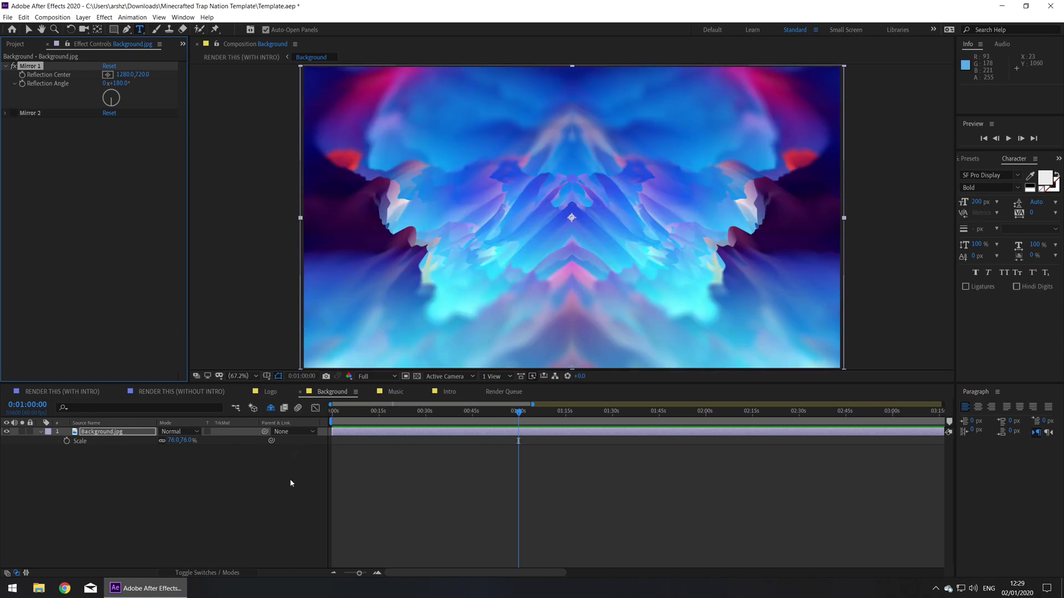
# Back in RENDER THIS (WITH INTRO), replace the Logo.png footage with MC NATION SQUARED.png
pyautogui.click(22, 44)
pyautogui.click(53, 392)
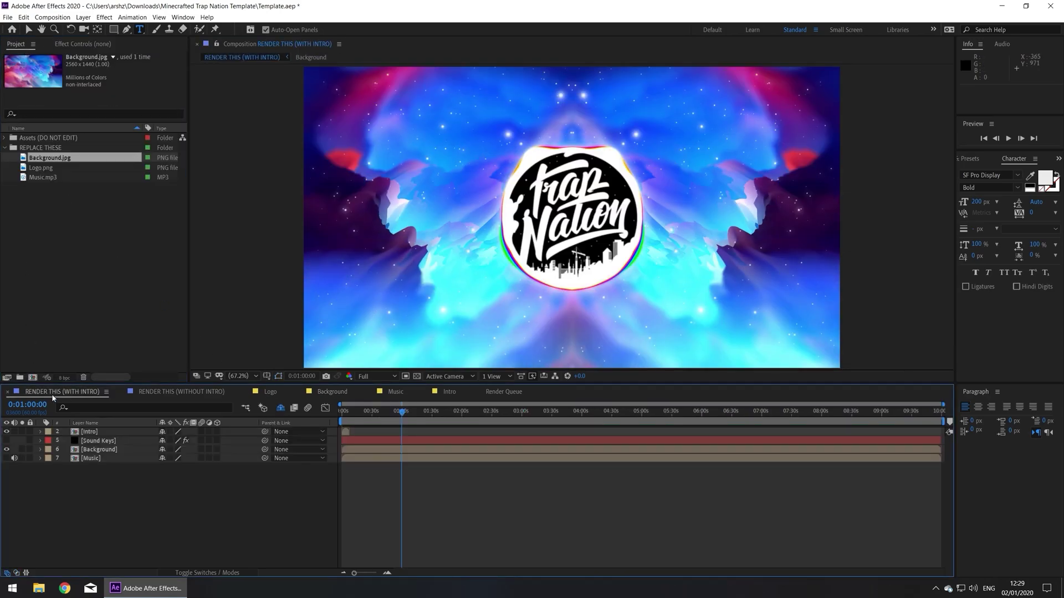
pyautogui.rightClick(79, 167)
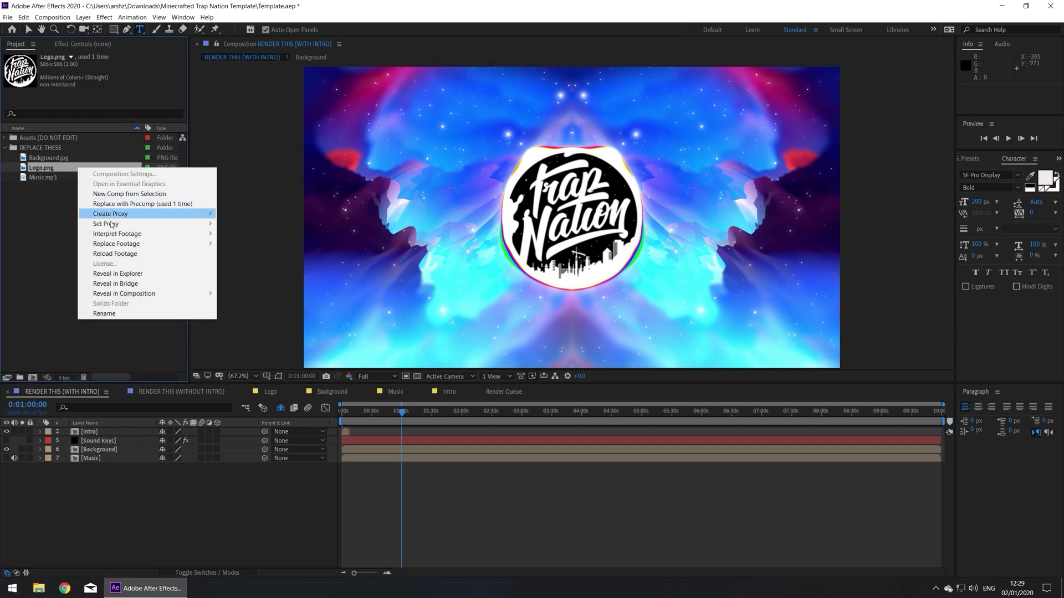
pyautogui.click(236, 243)
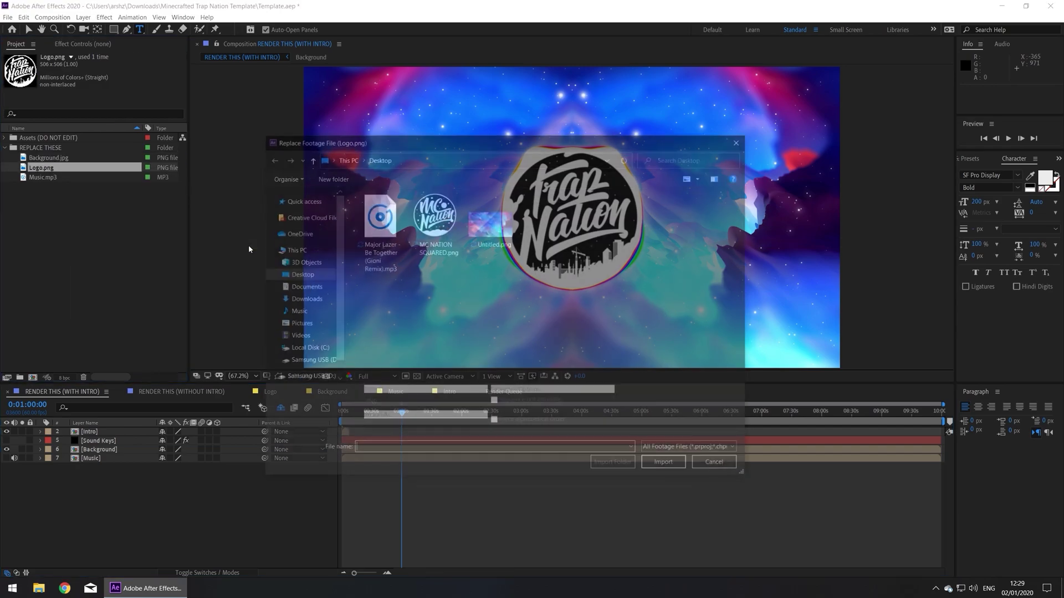
pyautogui.click(425, 242)
pyautogui.click(660, 461)
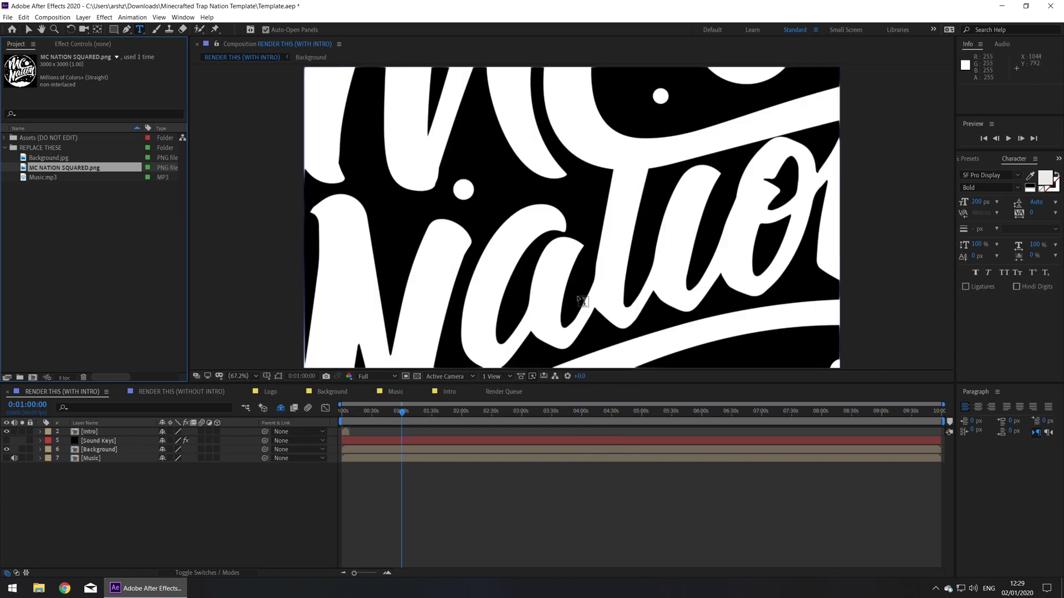
# In the Logo comp, set the MC NATION SQUARED.png layer's scale to 17.2%
pyautogui.click(270, 392)
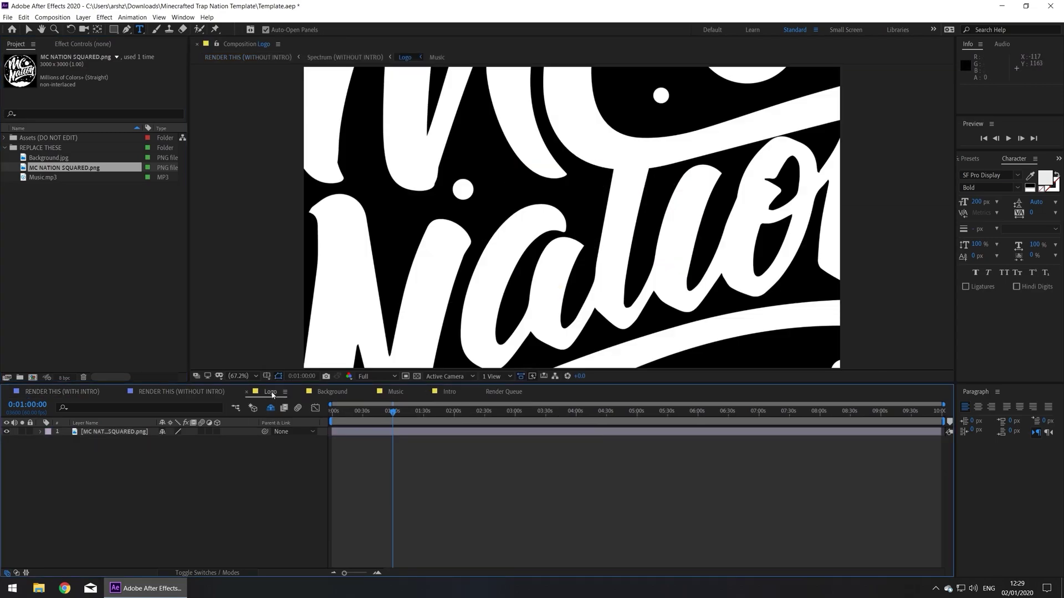
pyautogui.click(125, 432)
pyautogui.press('s')
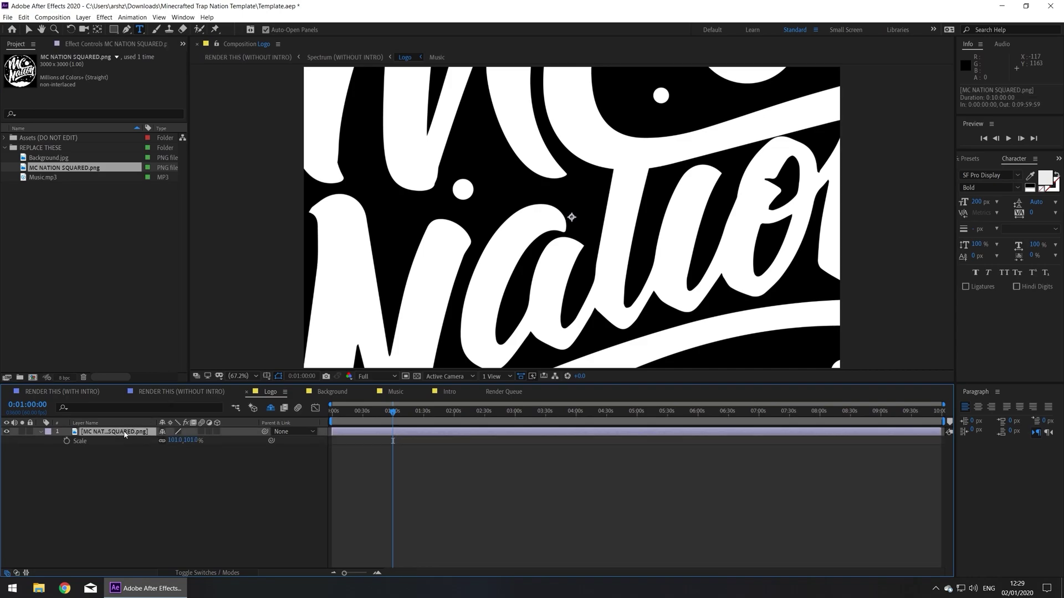
pyautogui.moveTo(190, 441); pyautogui.dragTo(158, 449)
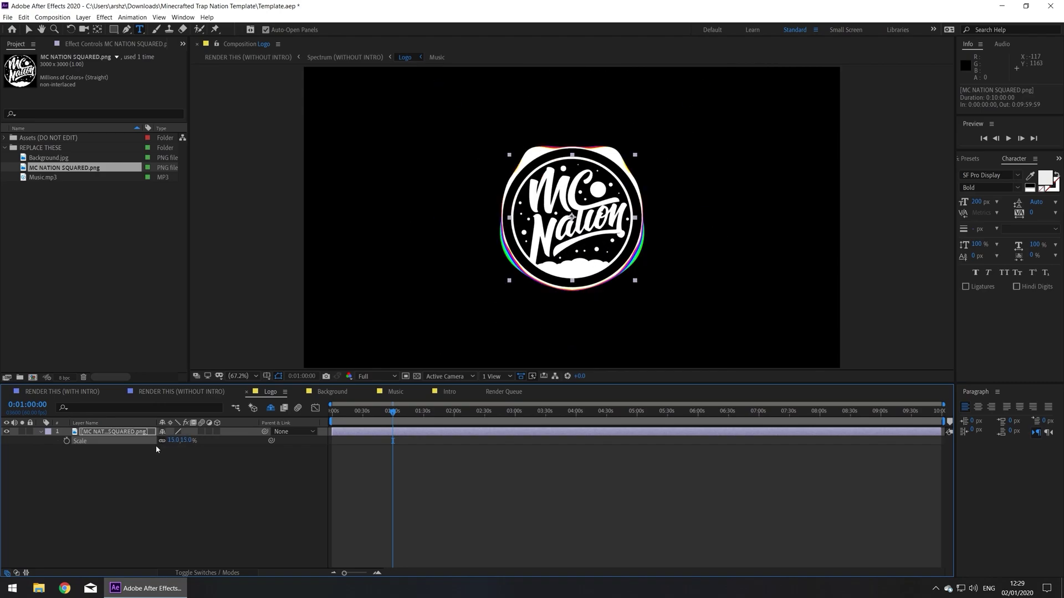
pyautogui.click(181, 441)
pyautogui.write('17.2')
pyautogui.press('Return')
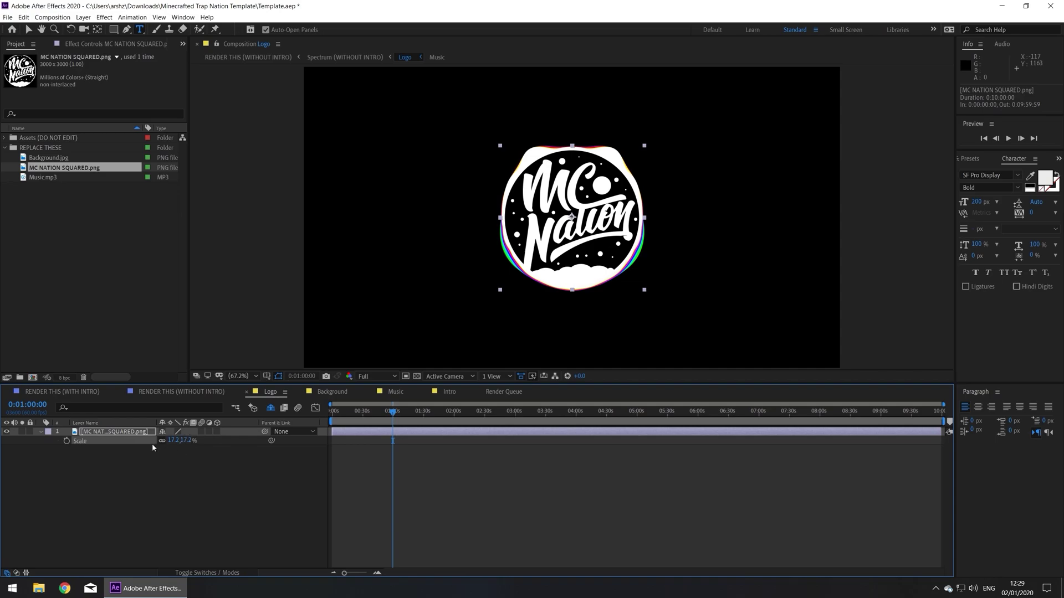
# Check the ring behind the logo and try a position shift, undoing it to keep the logo centred
pyautogui.click(6, 432)
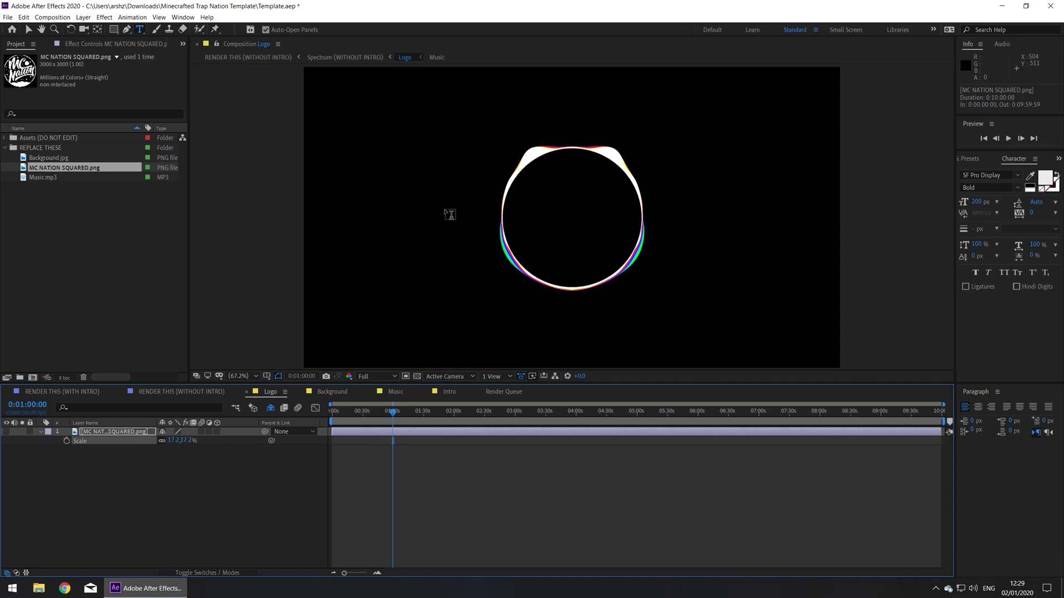
pyautogui.click(6, 432)
pyautogui.press('p')
pyautogui.moveTo(166, 441)
pyautogui.mouseDown()
pyautogui.moveTo(185, 447)
pyautogui.moveTo(150, 444)
pyautogui.mouseUp()
pyautogui.hotkey('ctrl', 'z')
pyautogui.hotkey('ctrl', 'z')
pyautogui.hotkey('ctrl', 'z')
pyautogui.hotkey('ctrl', 'z')
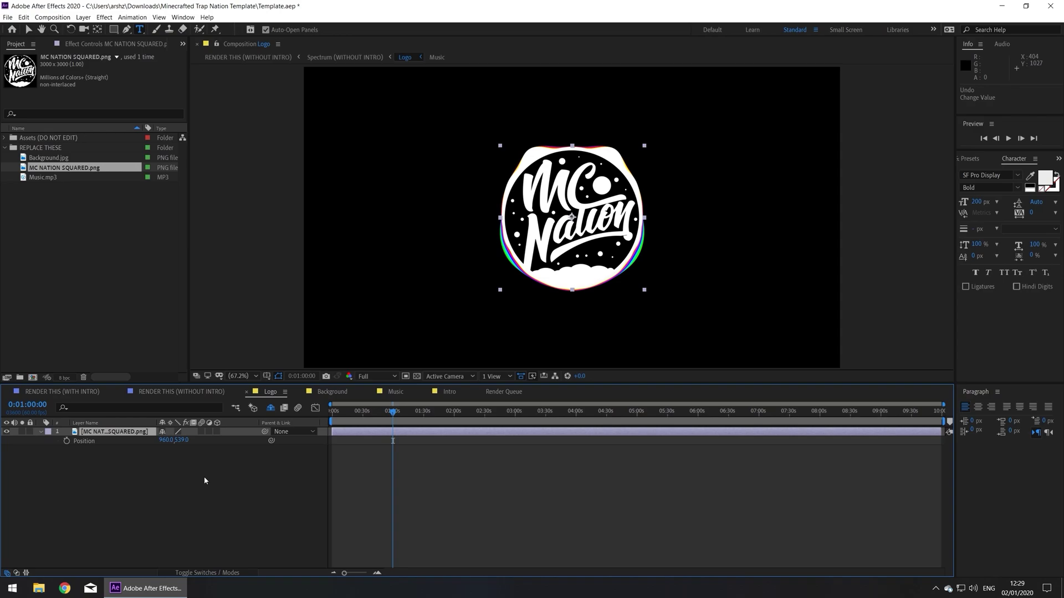
# Replace the Music.mp3 footage with the Major Lazer - Be Together (Gioni Remix) mp3
pyautogui.rightClick(76, 180)
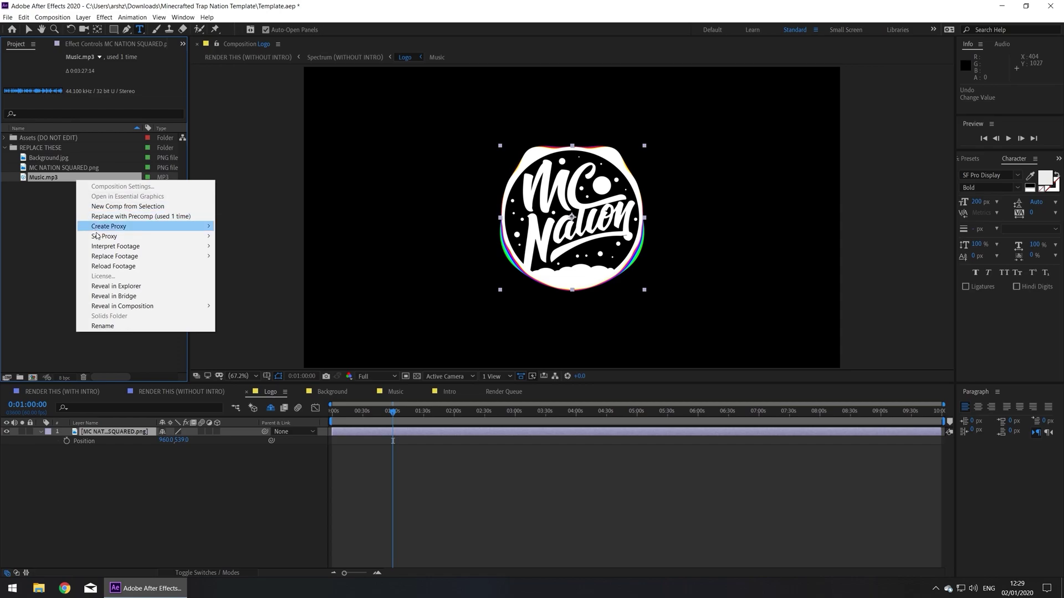
pyautogui.moveTo(135, 256)
pyautogui.click(228, 261)
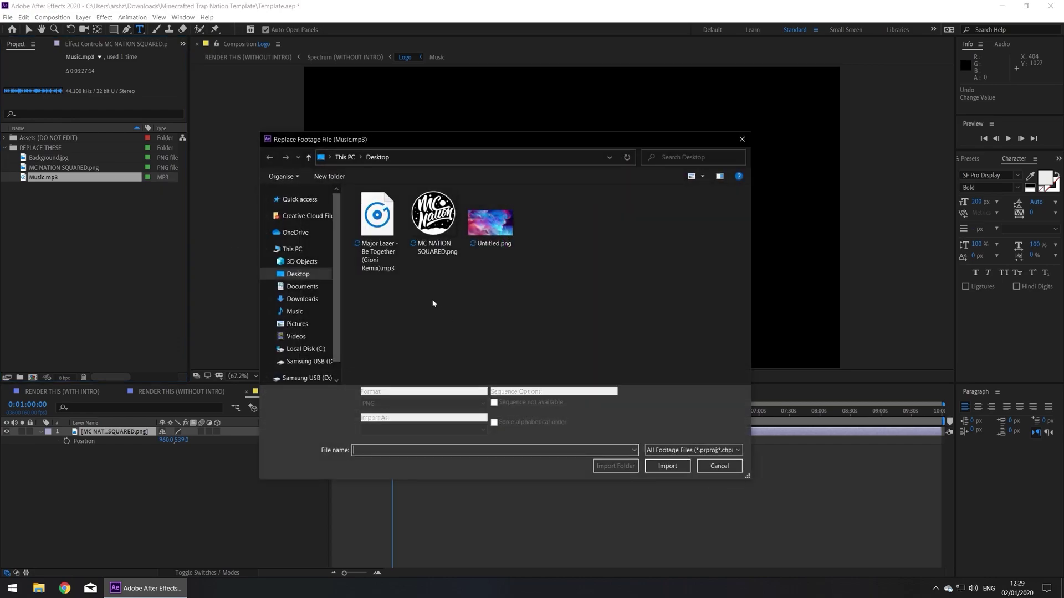
pyautogui.click(377, 227)
pyautogui.click(659, 468)
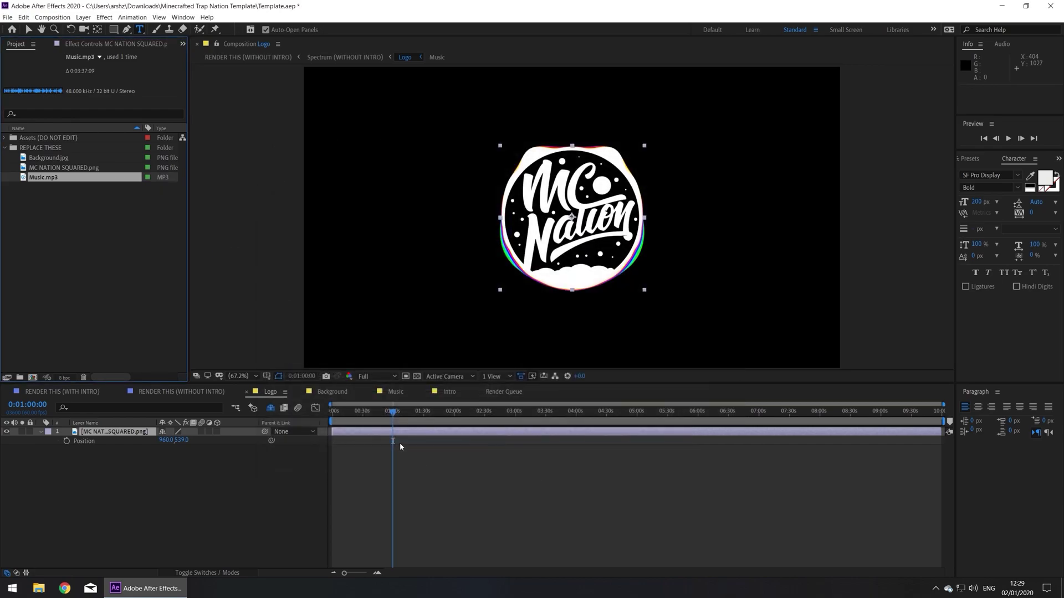
# In the Music comp, select the Music.mp3 layer and move the playhead to the song's end
pyautogui.click(395, 391)
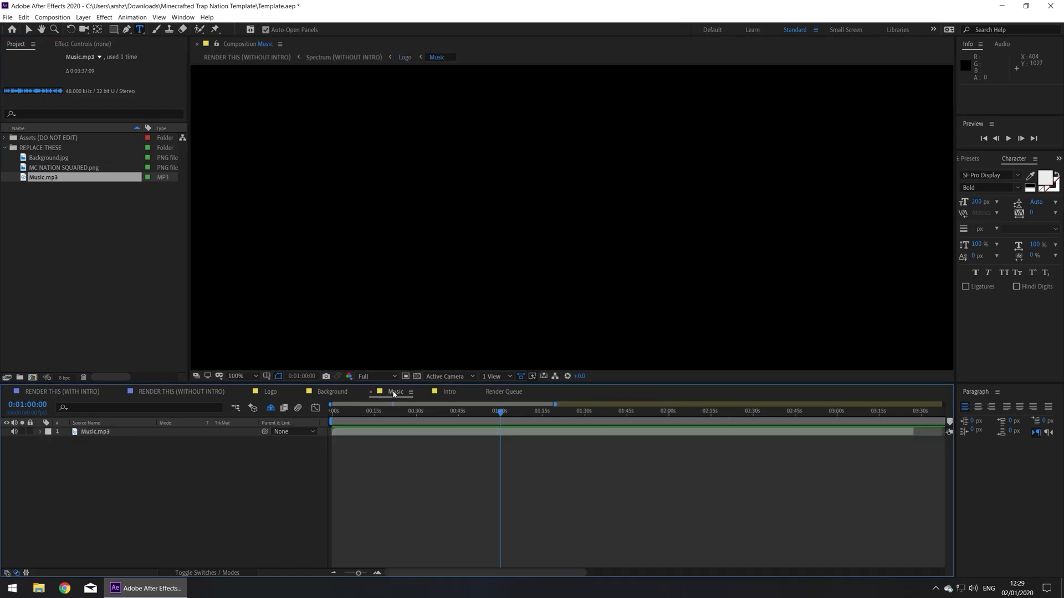
pyautogui.moveTo(358, 573); pyautogui.dragTo(343, 574)
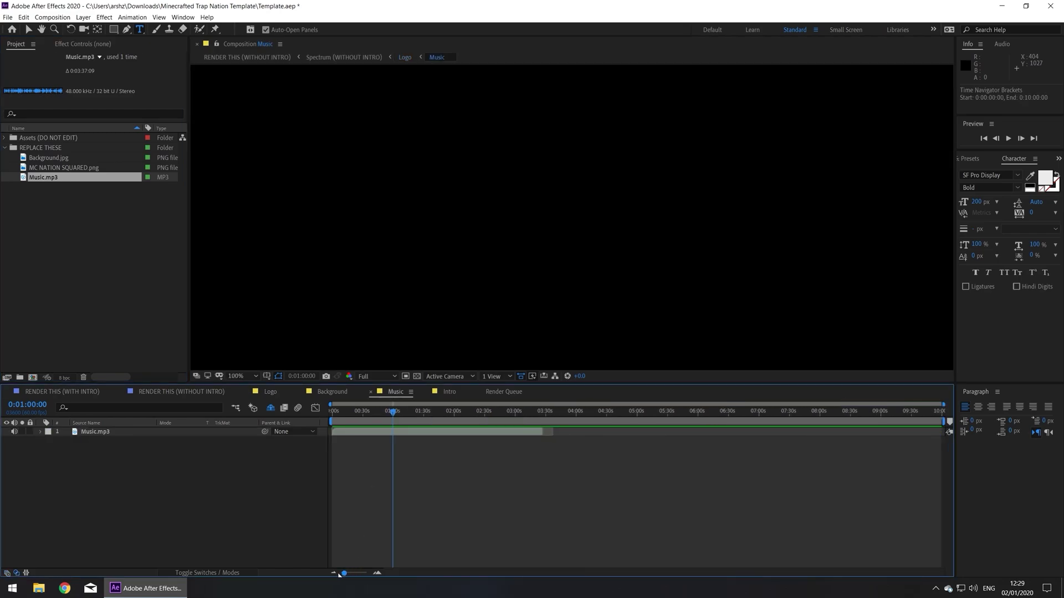
pyautogui.click(542, 431)
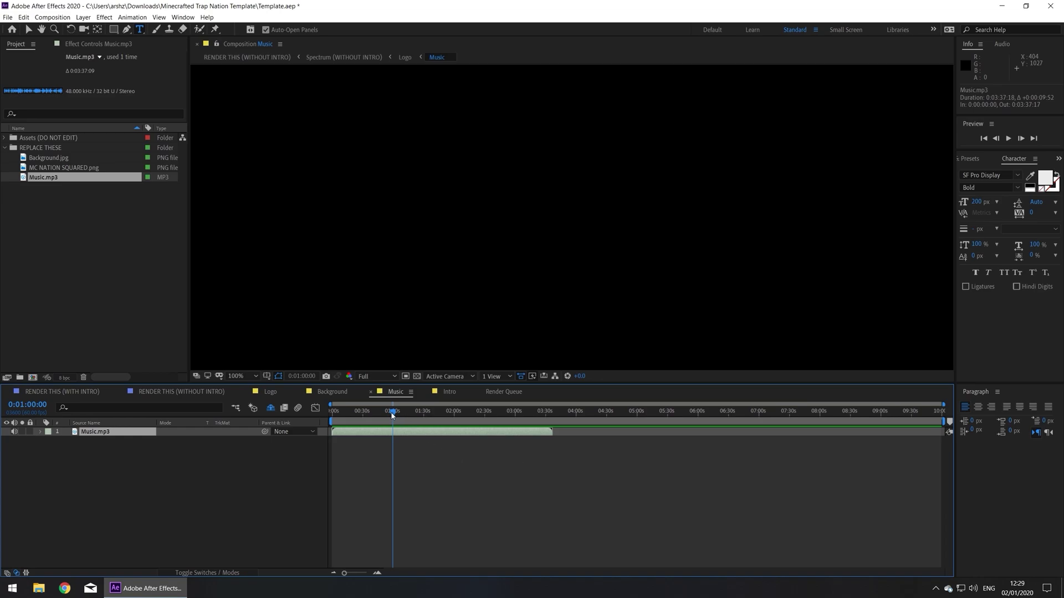
pyautogui.moveTo(393, 412); pyautogui.dragTo(552, 421)
# Align the work area end with the song's last audio frame
pyautogui.moveTo(943, 421); pyautogui.dragTo(554, 464)
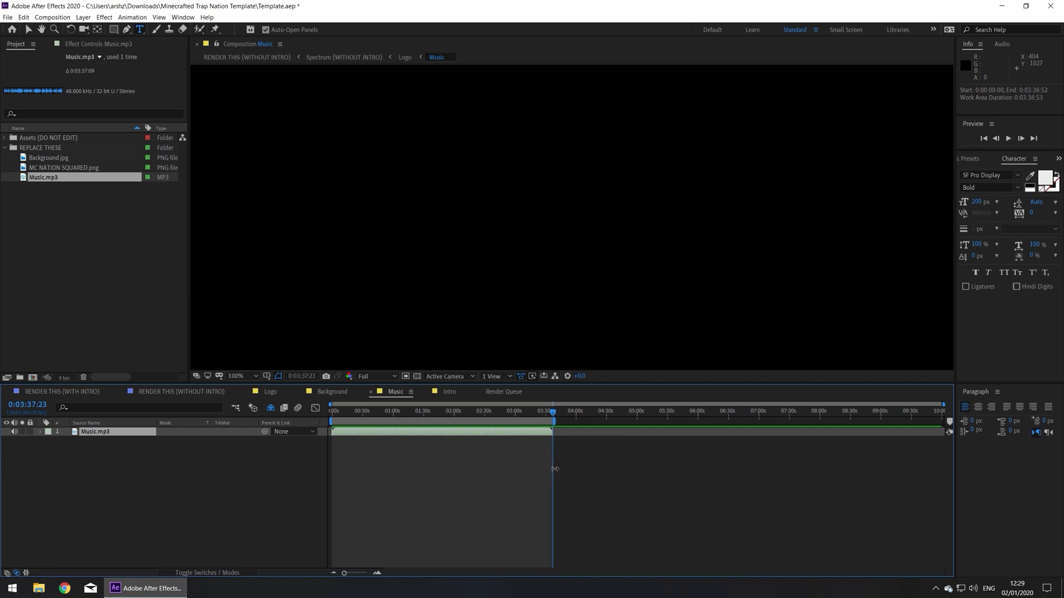
pyautogui.moveTo(344, 573); pyautogui.dragTo(366, 572)
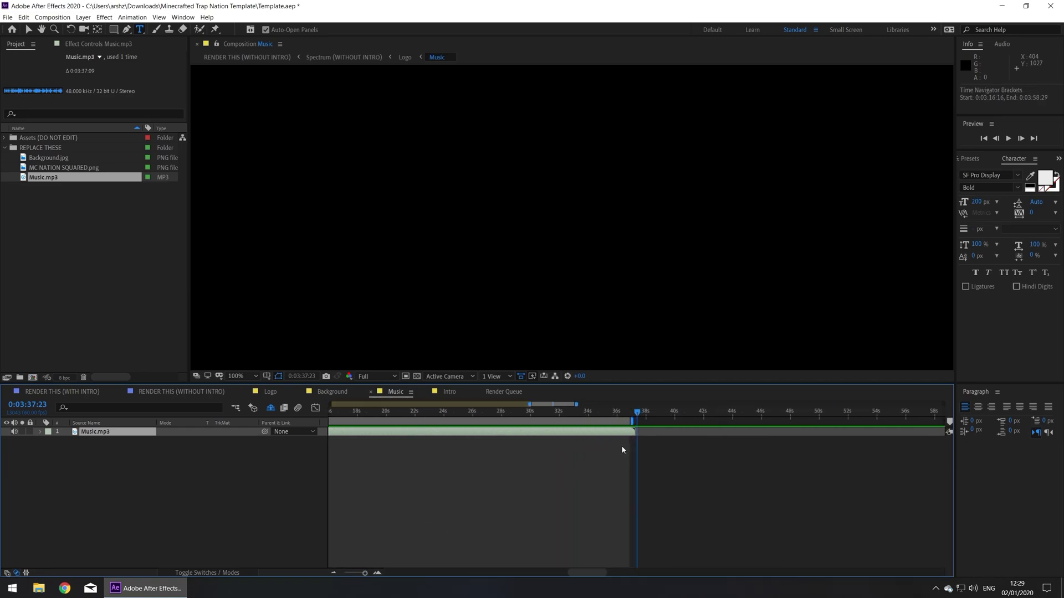
pyautogui.moveTo(632, 421); pyautogui.dragTo(637, 422)
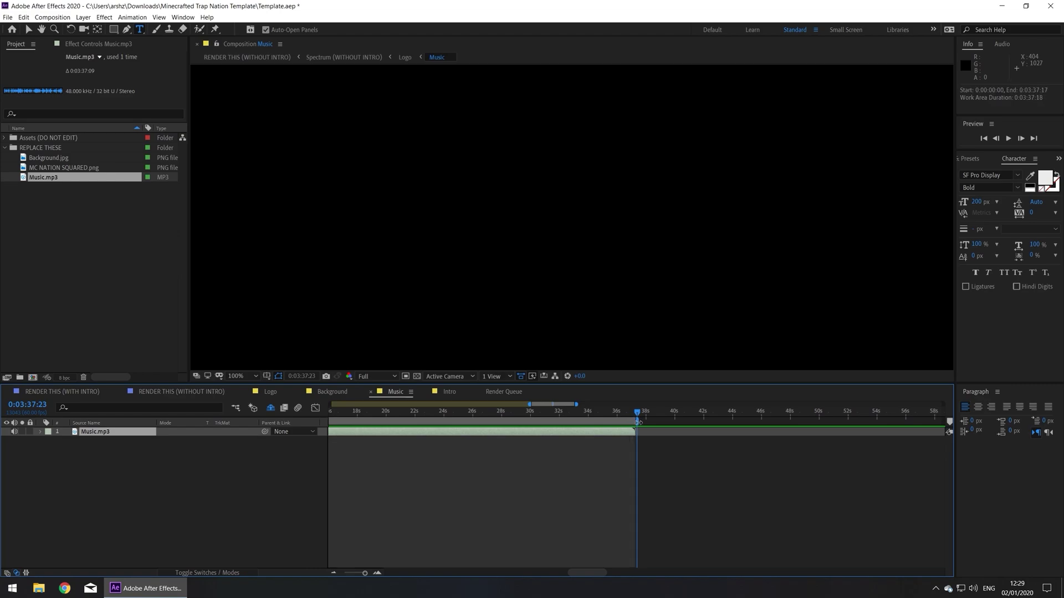
pyautogui.moveTo(364, 573); pyautogui.dragTo(366, 573)
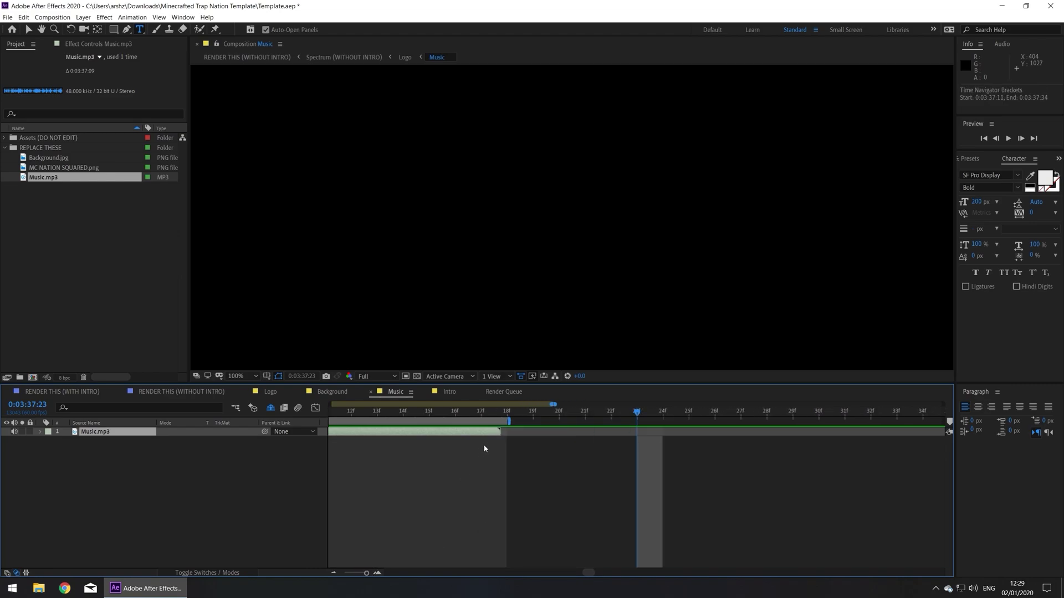
pyautogui.moveTo(509, 420)
pyautogui.mouseDown()
pyautogui.moveTo(585, 421)
pyautogui.moveTo(482, 421)
pyautogui.moveTo(485, 455)
pyautogui.moveTo(502, 453)
pyautogui.mouseUp()
# Trim the Music comp to the work area so it ends at 0:03:37:18
pyautogui.click(367, 573)
pyautogui.rightClick(493, 420)
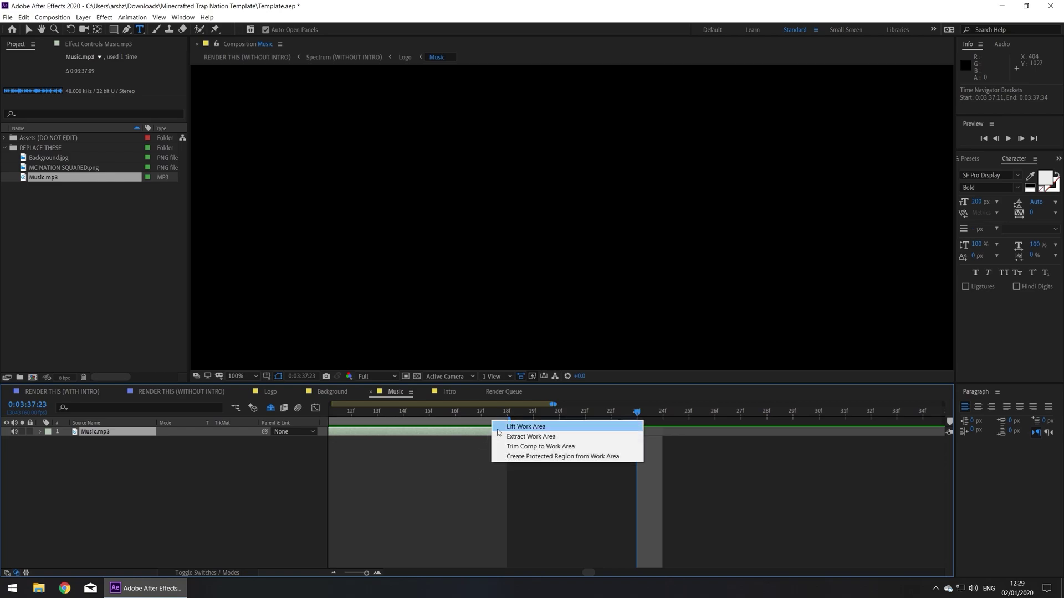
pyautogui.click(508, 447)
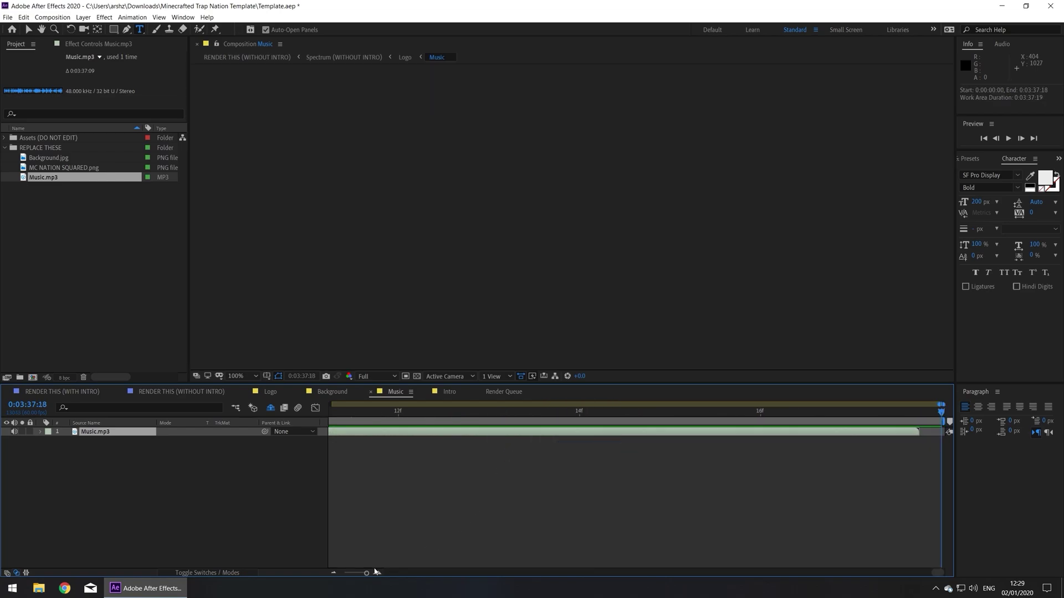
pyautogui.moveTo(366, 573); pyautogui.dragTo(344, 574)
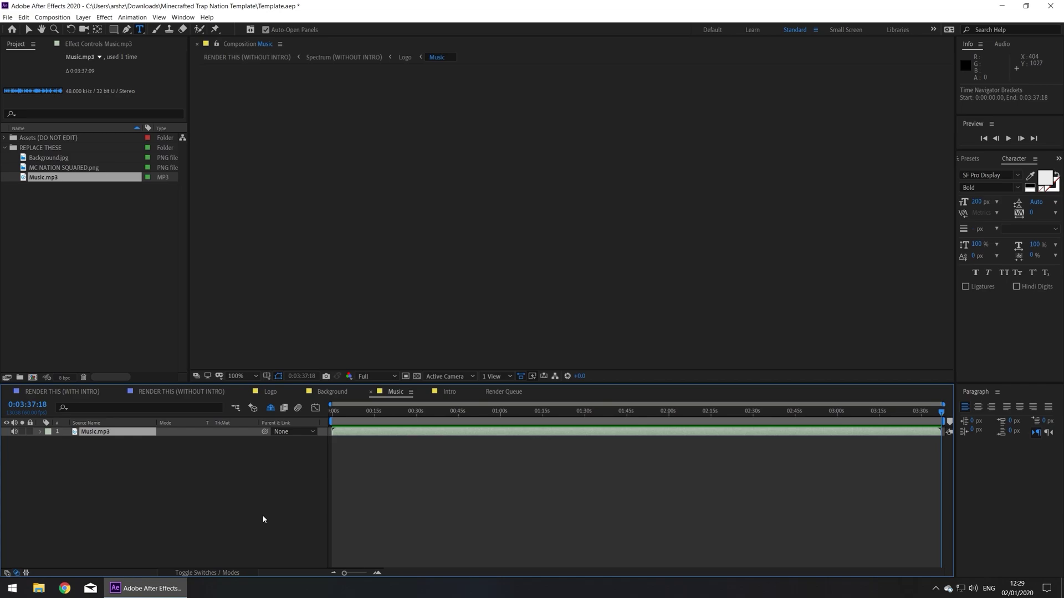
# In the Intro comp, change the CHANGE THIS TEXT title to HELLO THERE
pyautogui.click(83, 393)
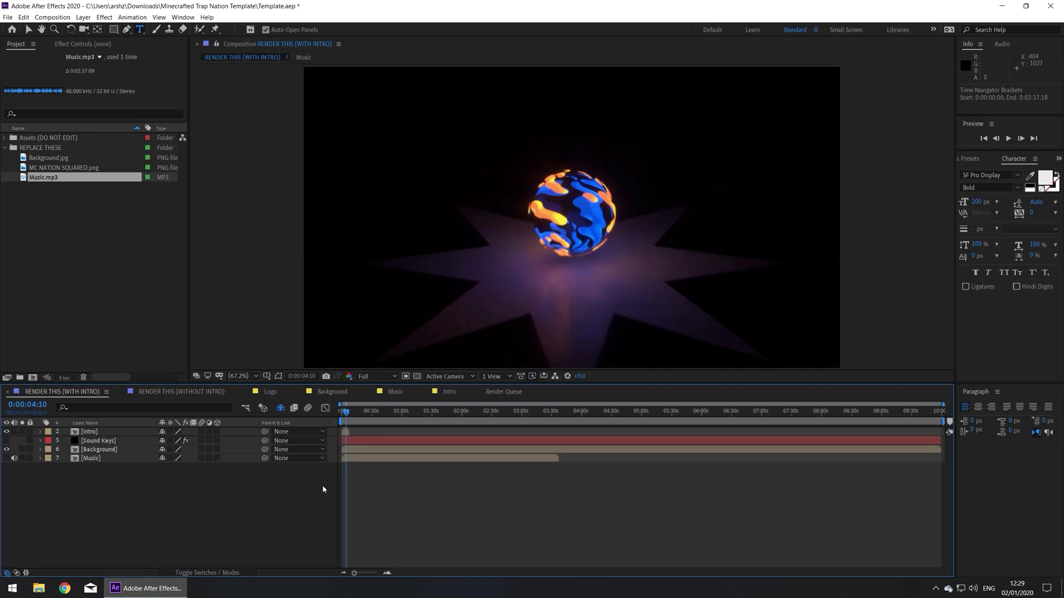
pyautogui.click(450, 392)
pyautogui.moveTo(386, 429); pyautogui.dragTo(380, 439)
pyautogui.doubleClick(130, 432)
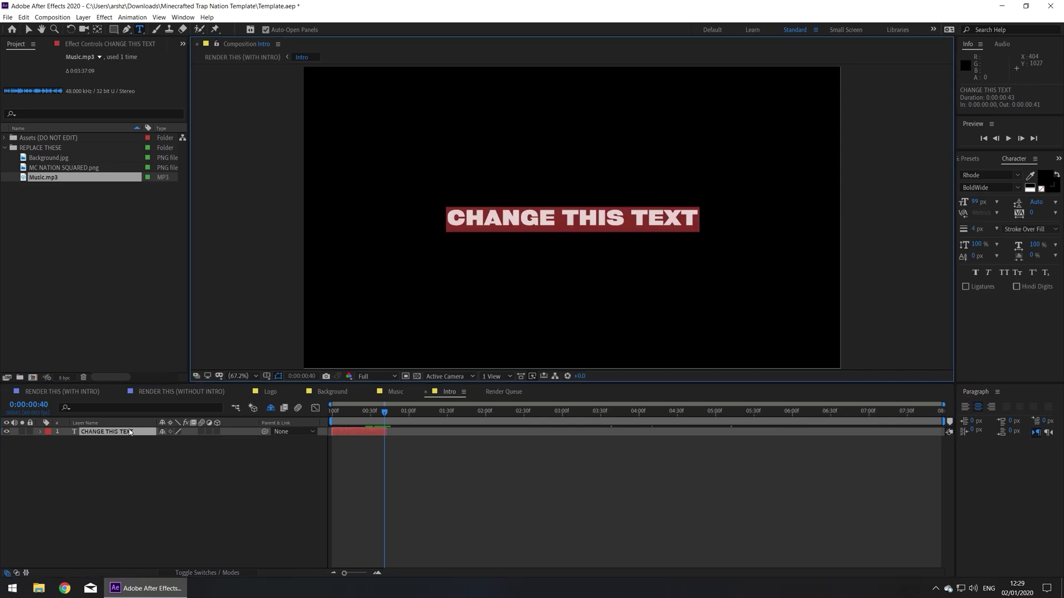
pyautogui.write('HELLO')
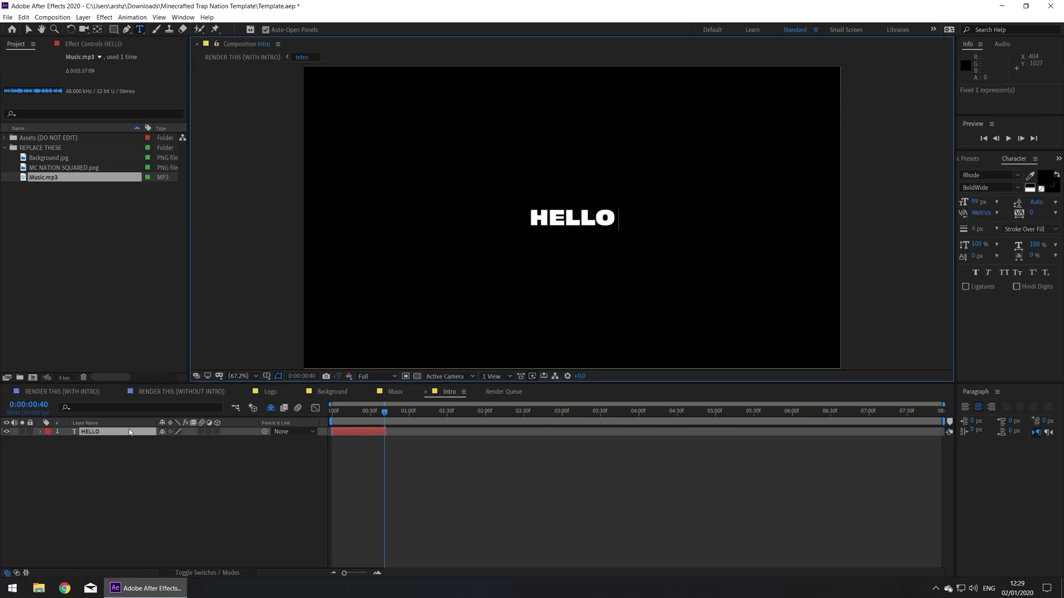
pyautogui.write('THERE')
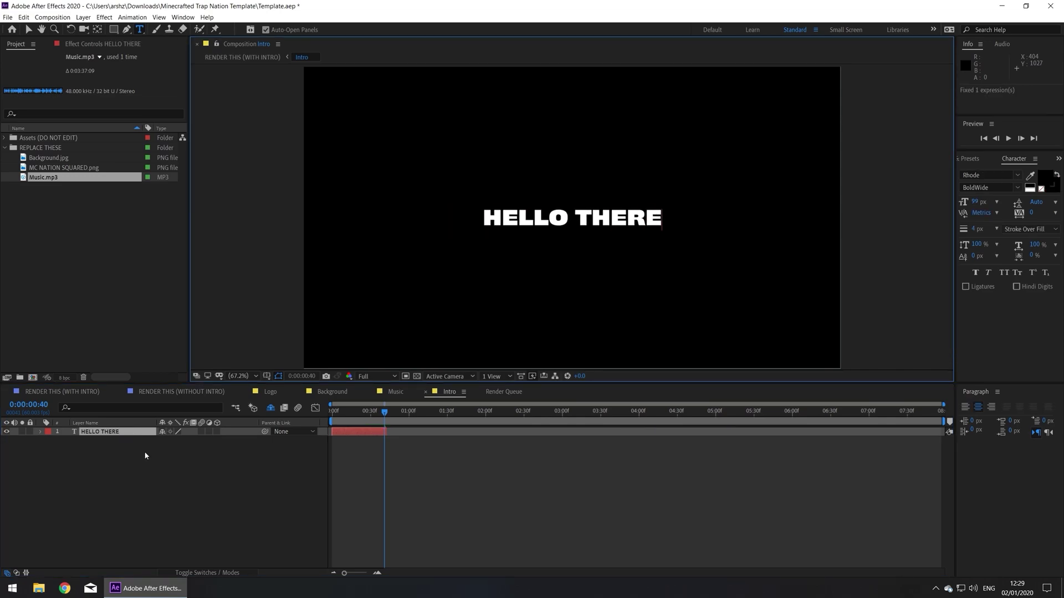
pyautogui.click(146, 455)
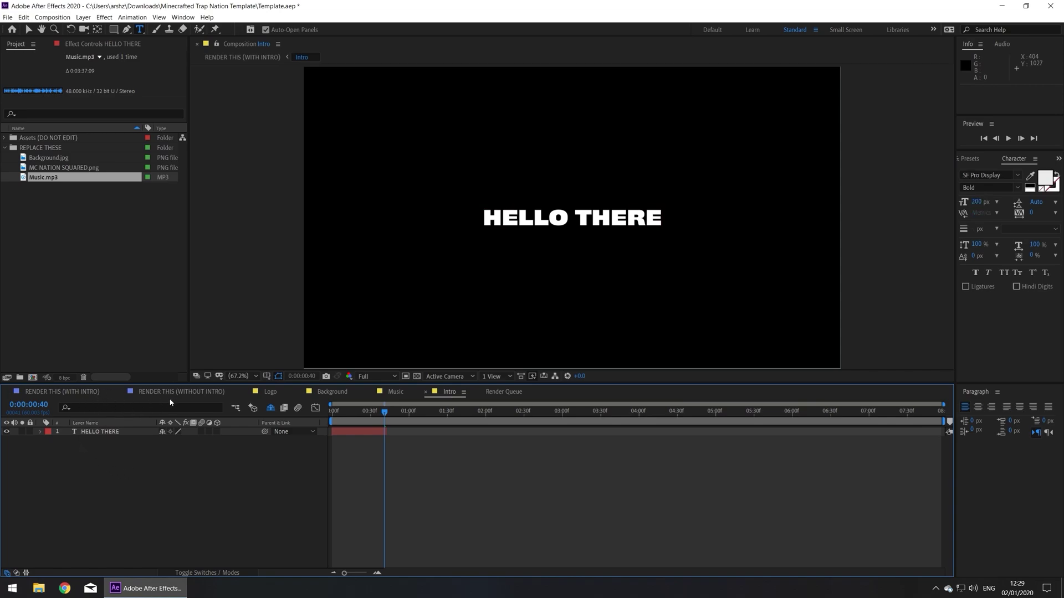
# In RENDER THIS (WITH INTRO), move the playhead to the music's end and pull the work area end there
pyautogui.click(77, 393)
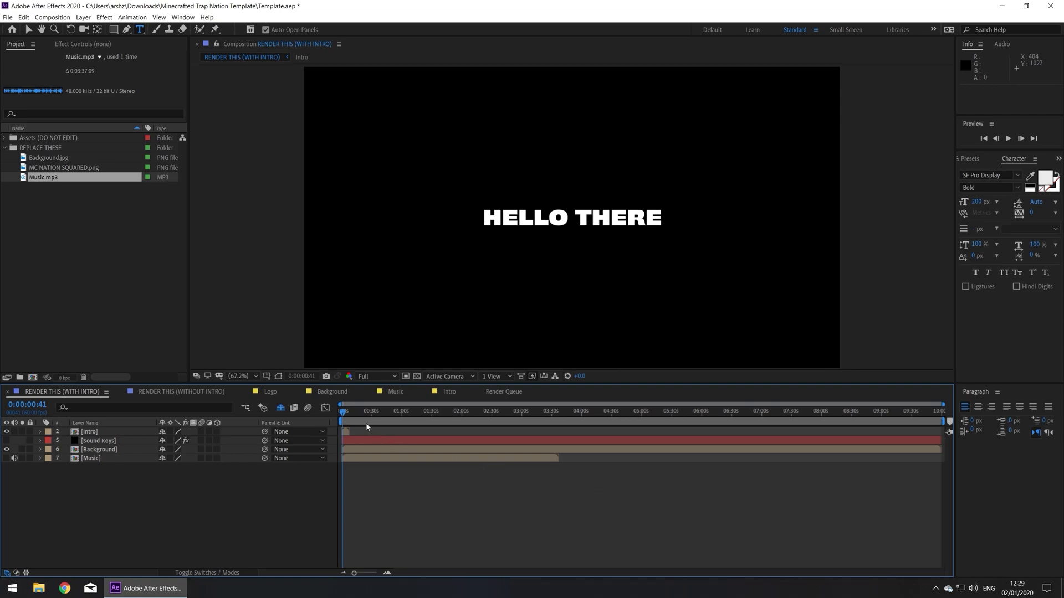
pyautogui.moveTo(342, 415); pyautogui.dragTo(557, 435)
pyautogui.click(541, 460)
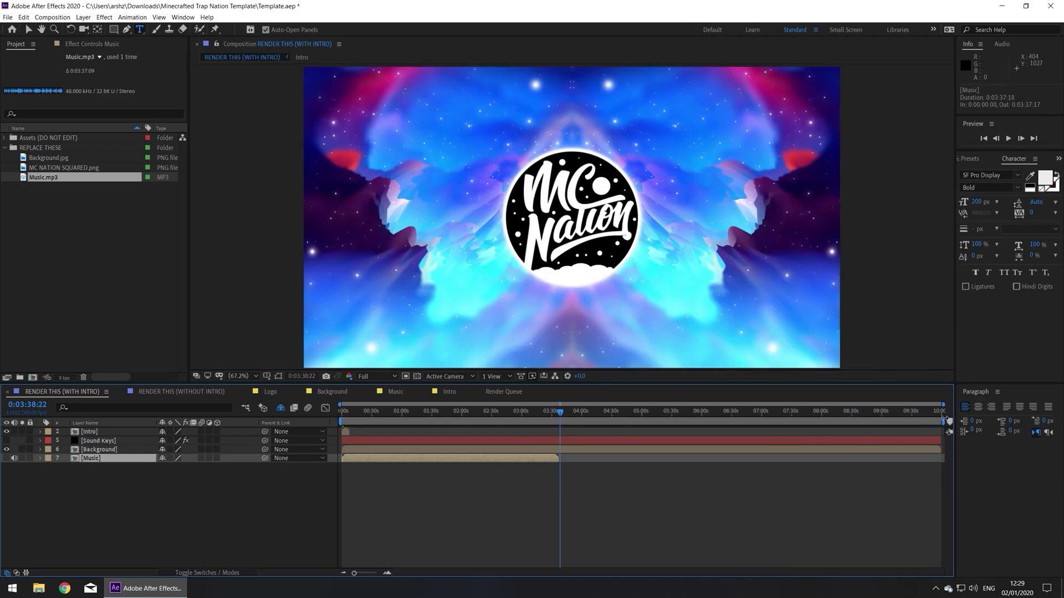
pyautogui.moveTo(943, 422); pyautogui.dragTo(562, 496)
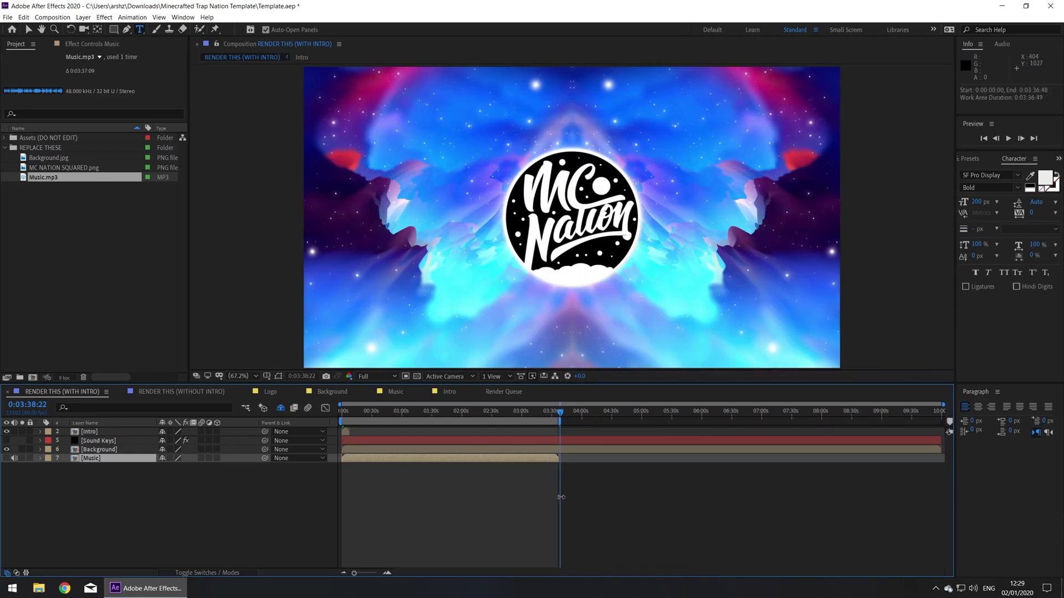
pyautogui.moveTo(354, 574); pyautogui.dragTo(373, 574)
pyautogui.moveTo(642, 423); pyautogui.dragTo(637, 423)
pyautogui.moveTo(375, 574); pyautogui.dragTo(382, 574)
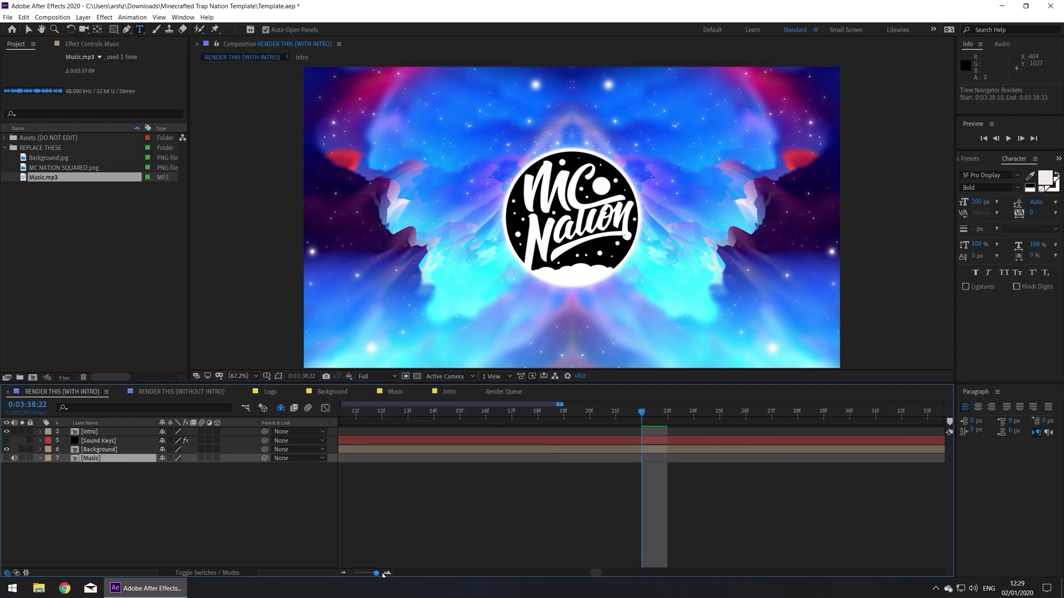
# Set the work area end at the music's last frame and trim the comp to 0:03:37:18
pyautogui.press('-')
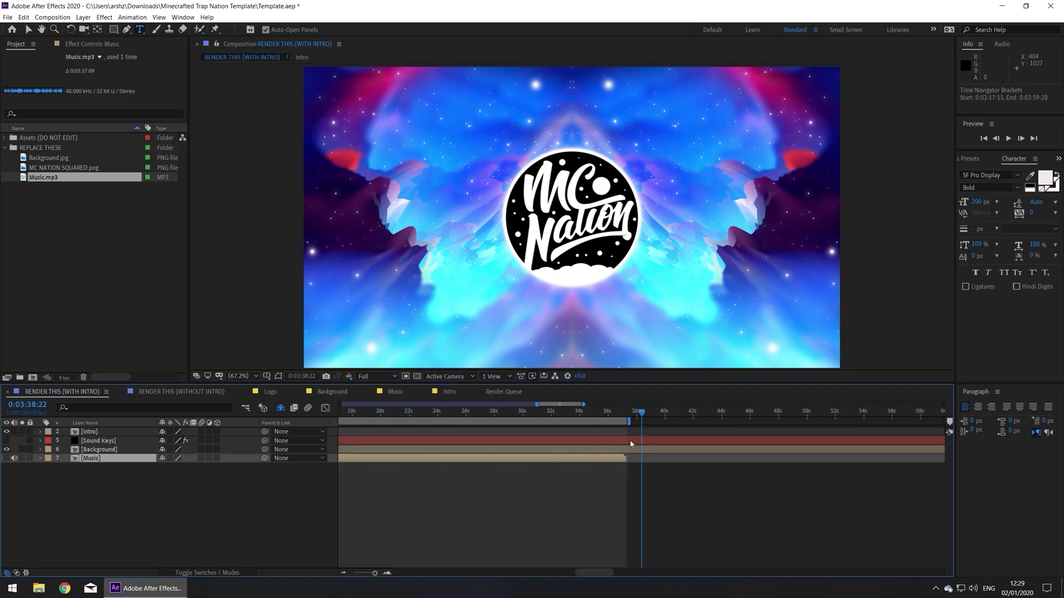
pyautogui.moveTo(633, 414); pyautogui.dragTo(626, 414)
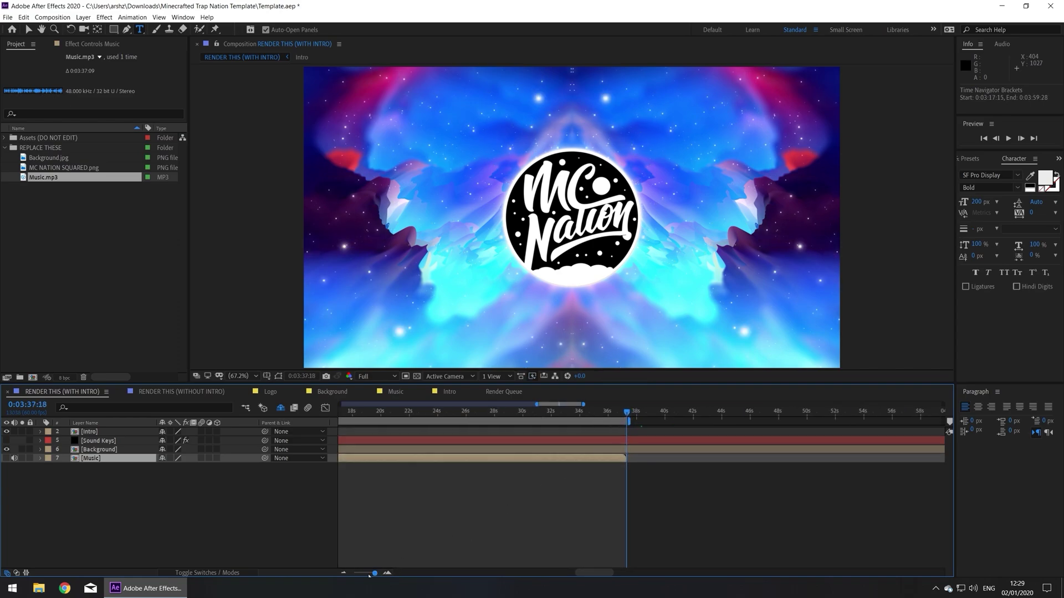
pyautogui.moveTo(375, 574); pyautogui.dragTo(382, 575)
pyautogui.moveTo(717, 421); pyautogui.dragTo(652, 432)
pyautogui.rightClick(618, 422)
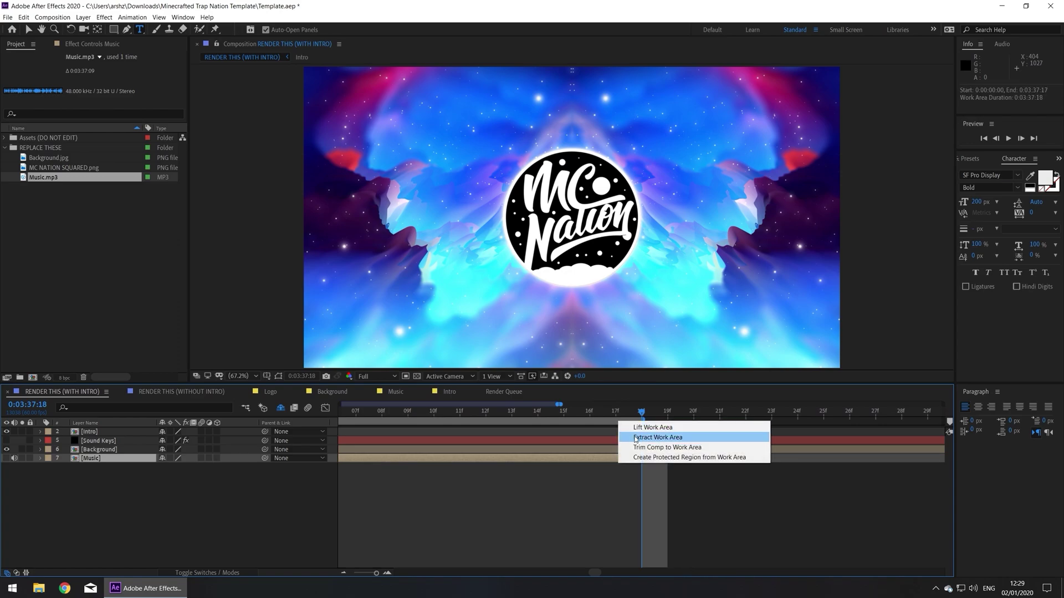
pyautogui.click(638, 448)
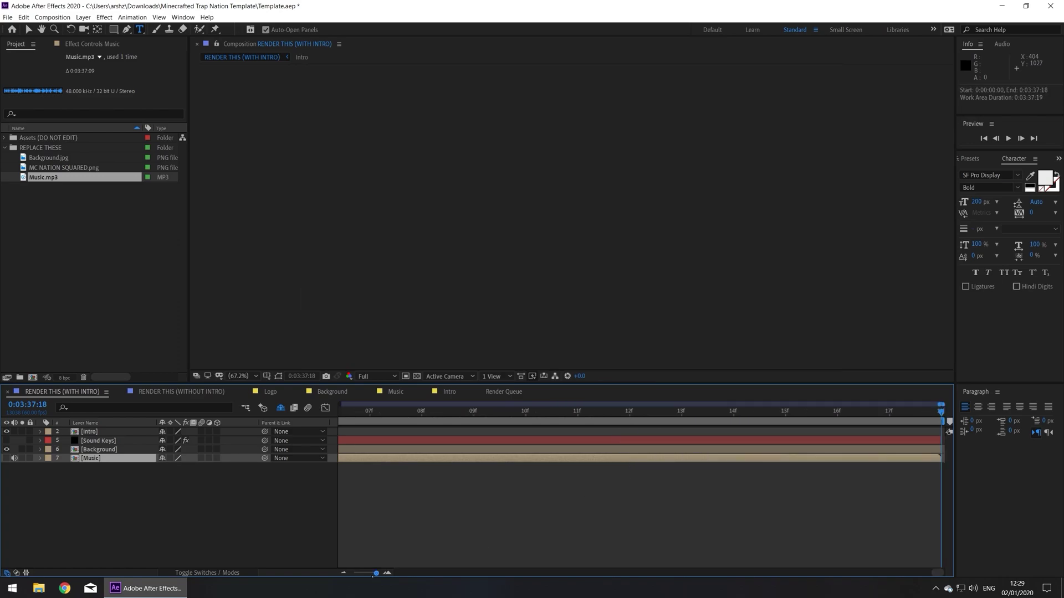
pyautogui.press(';')
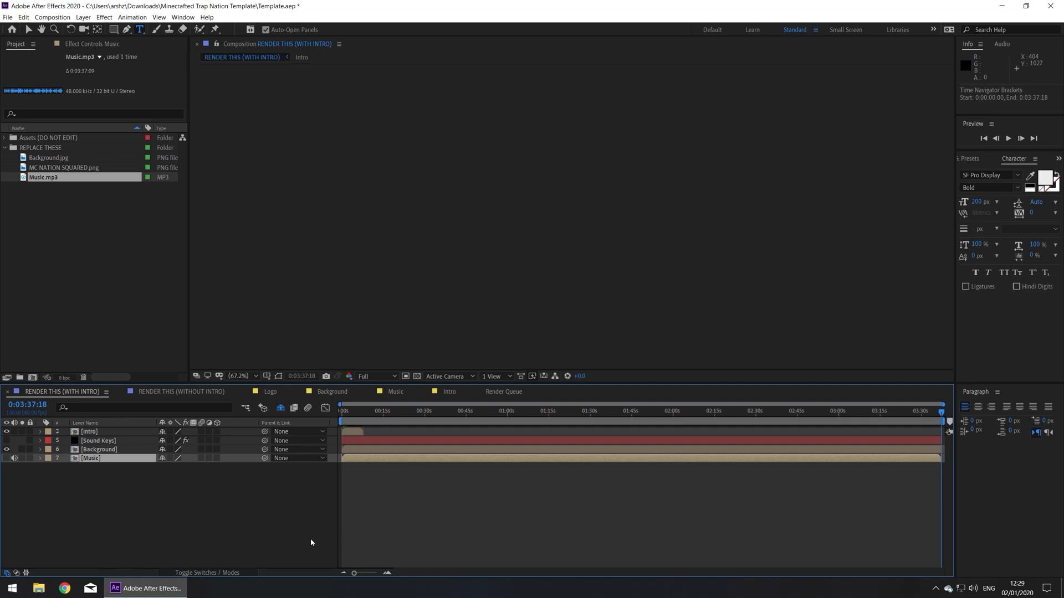
# Keep 7. Music as the Sound Keys audio layer and apply the keyframe analysis
pyautogui.click(114, 444)
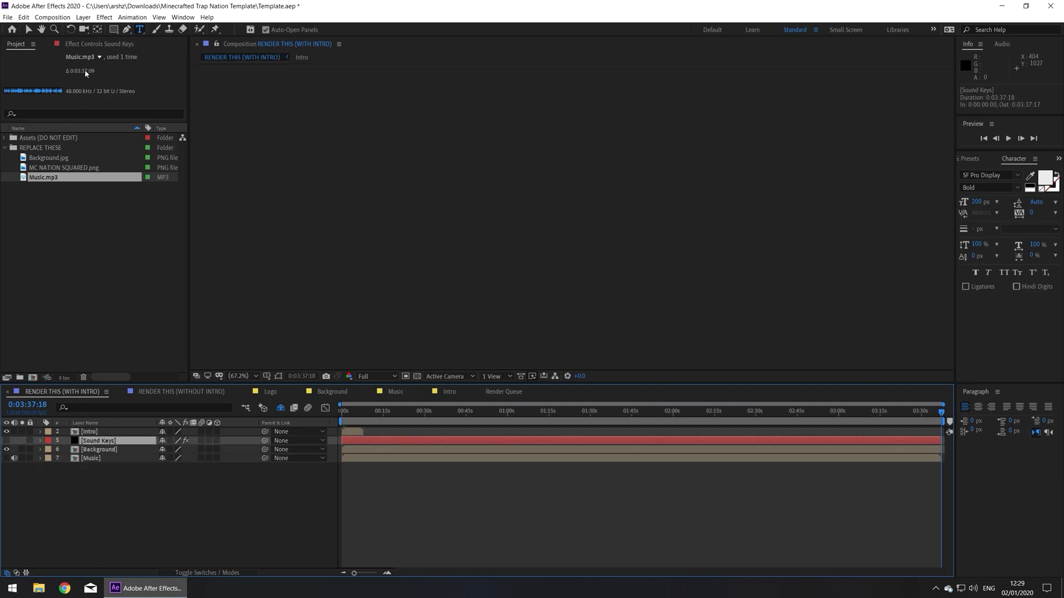
pyautogui.click(95, 45)
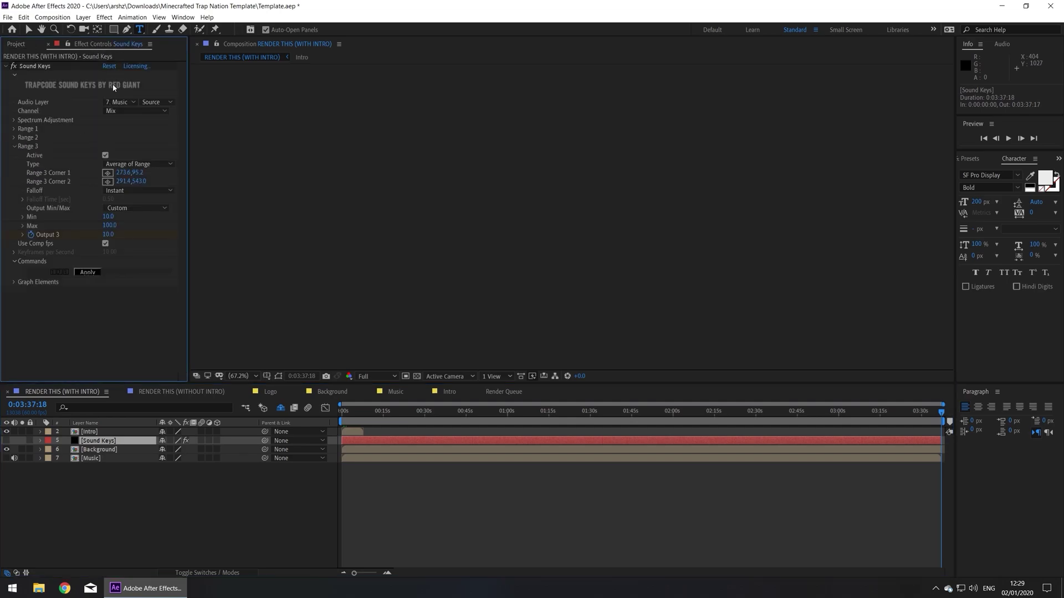
pyautogui.click(118, 102)
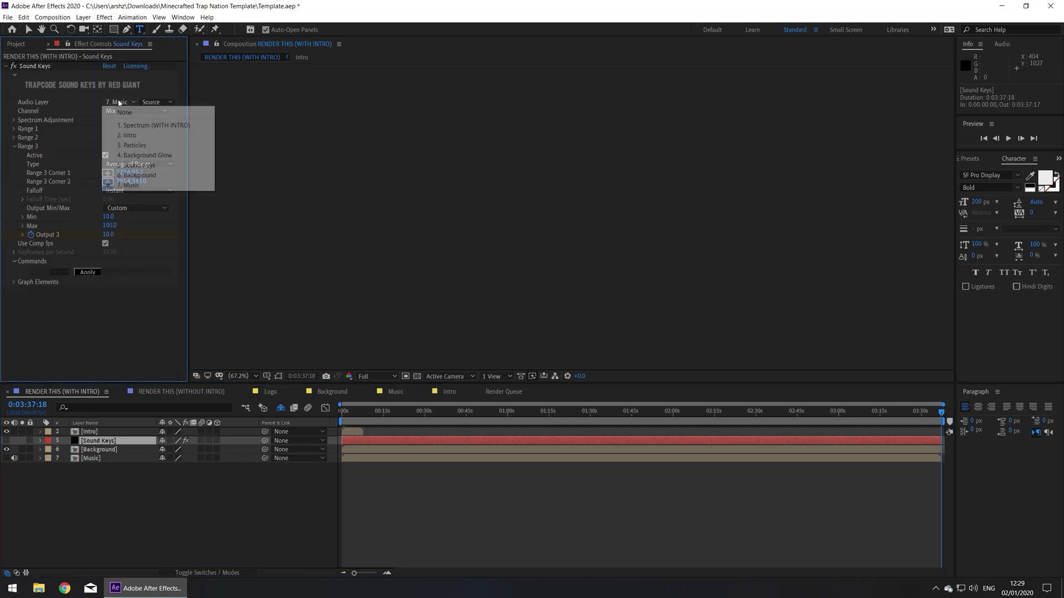
pyautogui.click(120, 323)
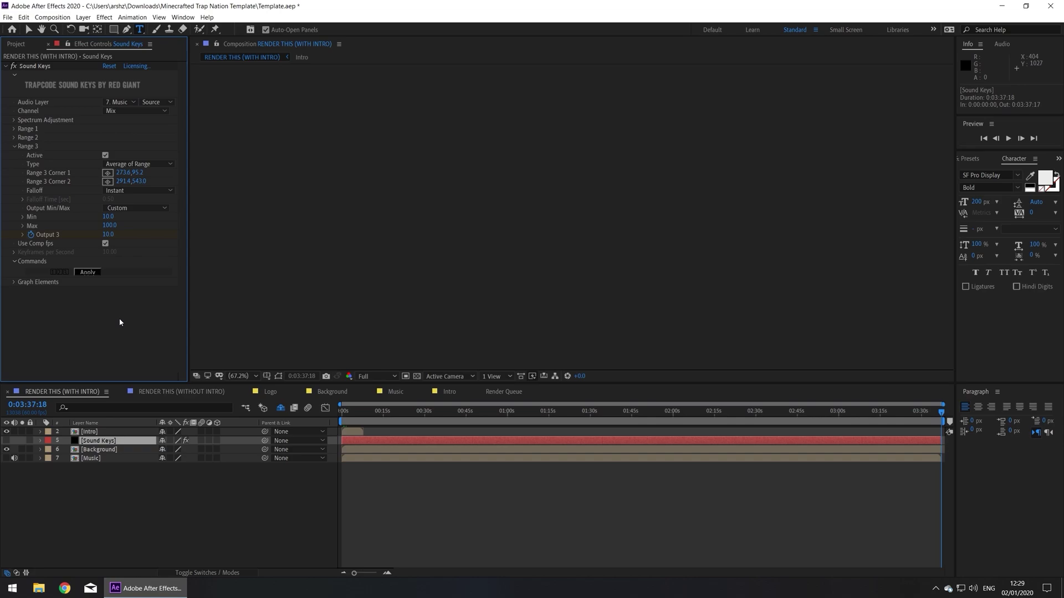
pyautogui.moveTo(353, 407); pyautogui.dragTo(383, 410)
pyautogui.click(87, 272)
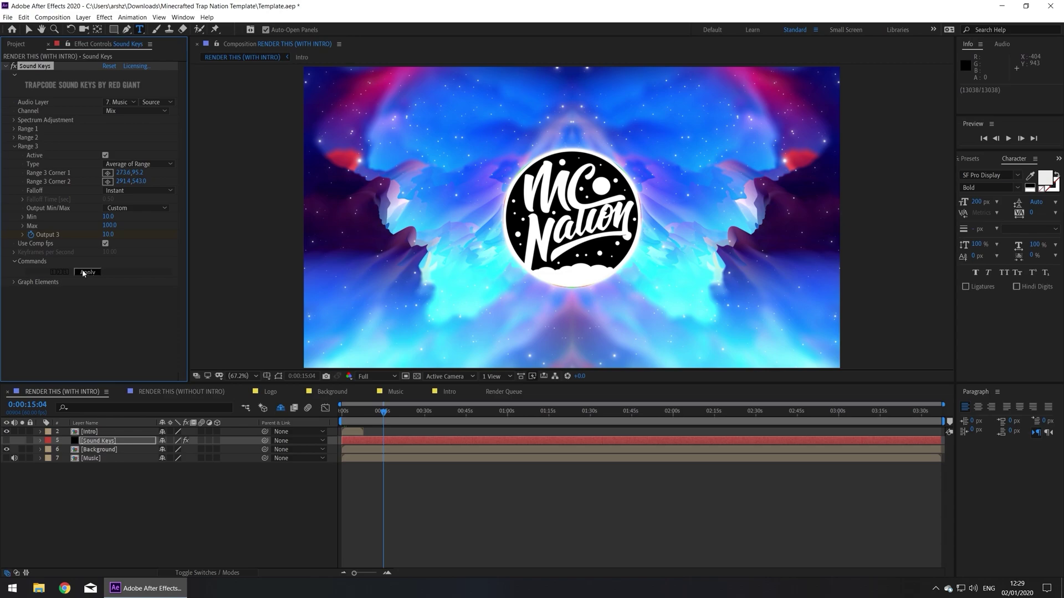
# Add RENDER THIS (WITH INTRO) to the Render Queue with its output module set to QuickTime
pyautogui.click(7, 17)
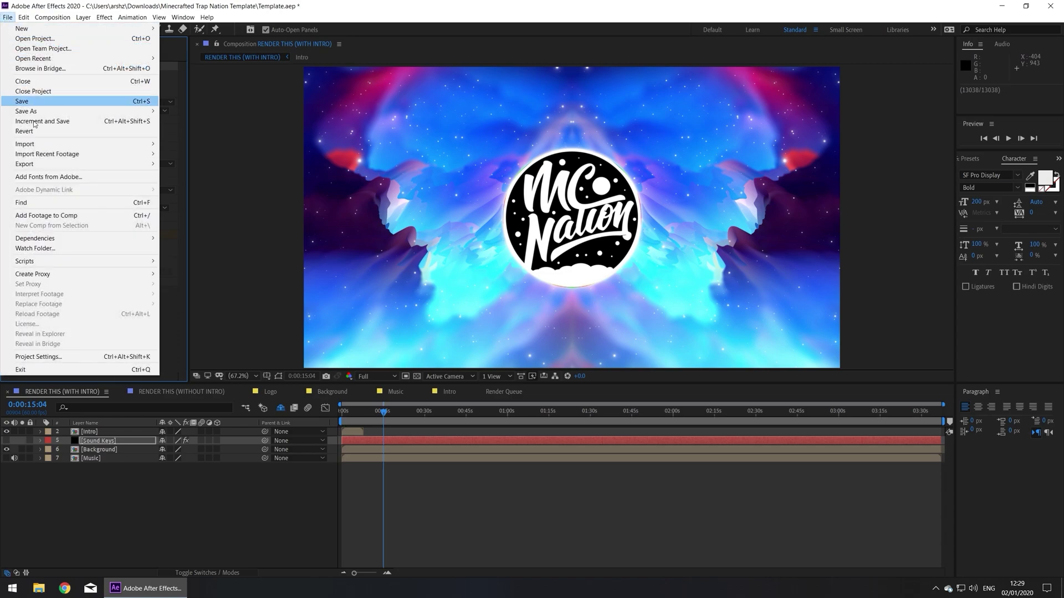
pyautogui.moveTo(154, 167)
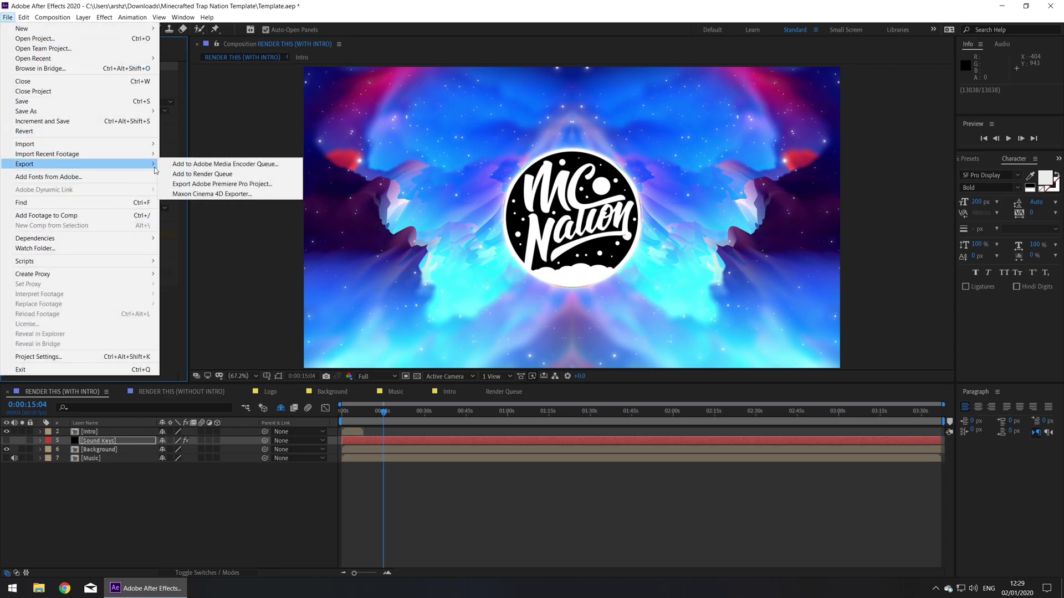
pyautogui.click(195, 174)
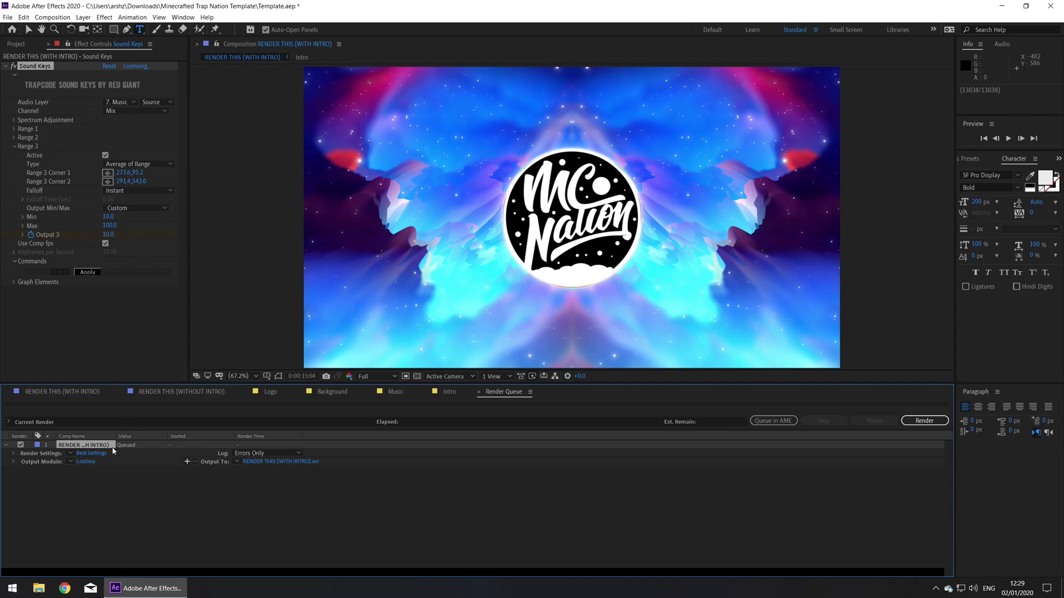
pyautogui.click(86, 461)
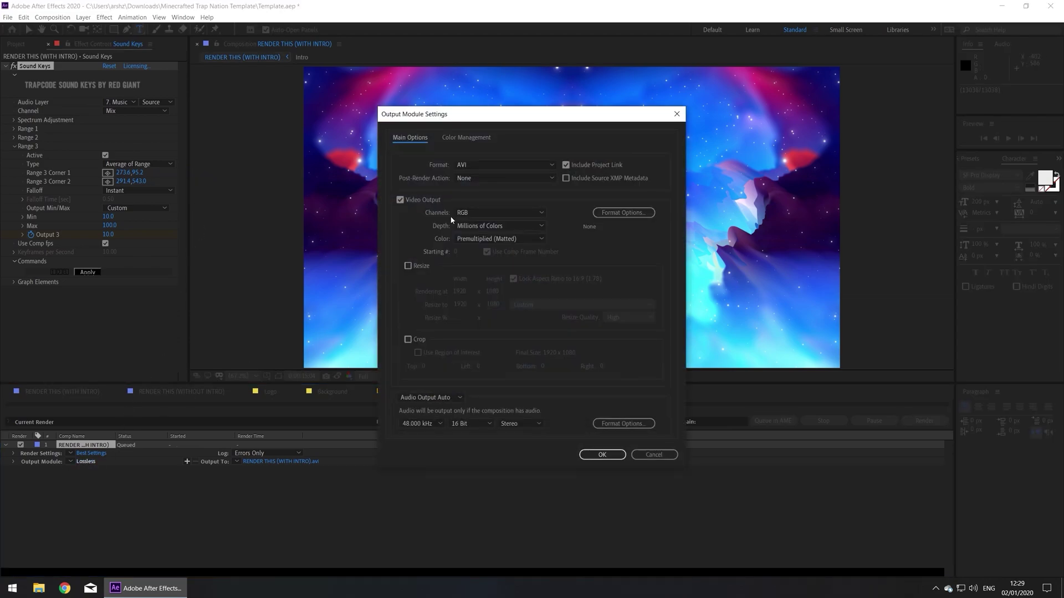
pyautogui.click(480, 164)
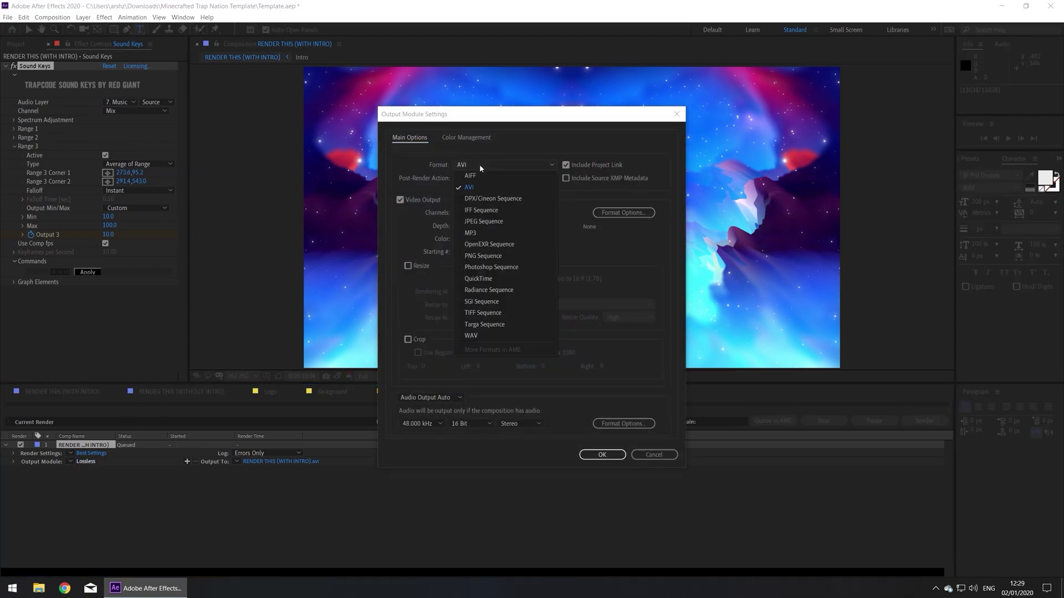
pyautogui.click(489, 280)
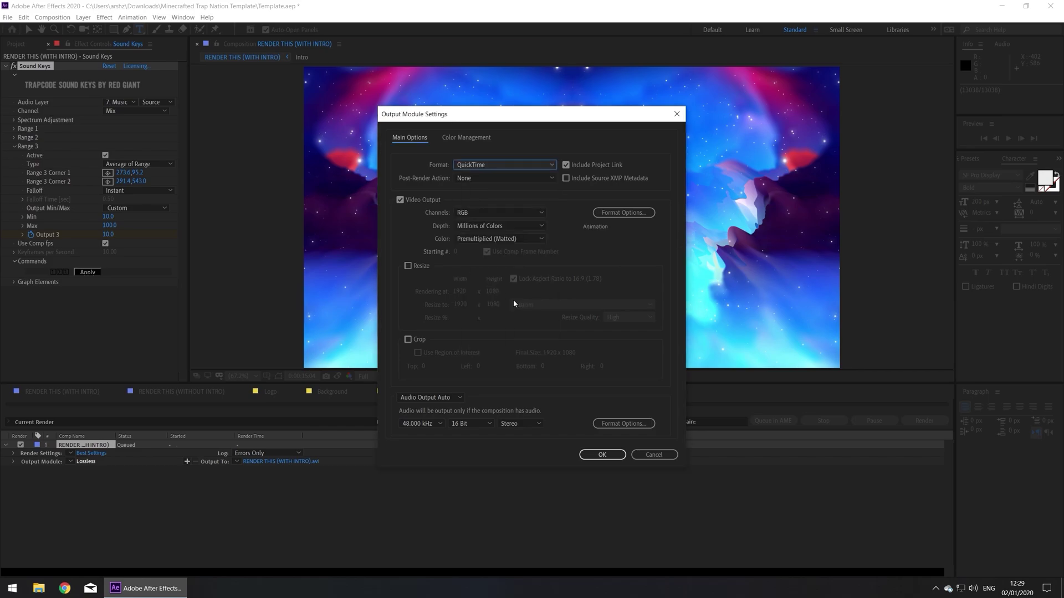
pyautogui.click(600, 454)
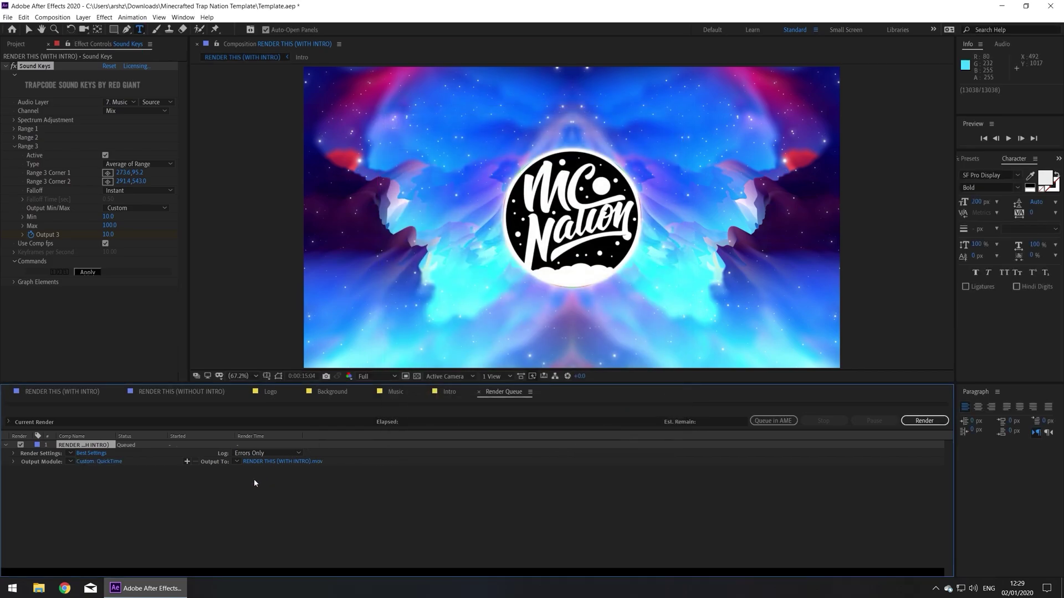
# Confirm the output file as RENDER THIS (WITH INTRO).mov and start the render
pyautogui.click(267, 461)
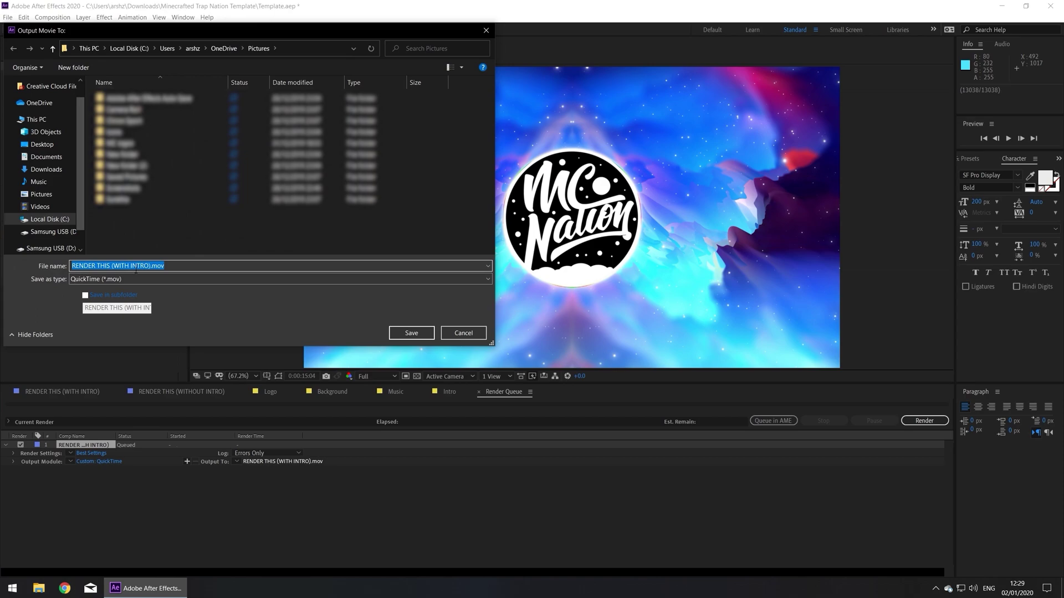
pyautogui.click(410, 333)
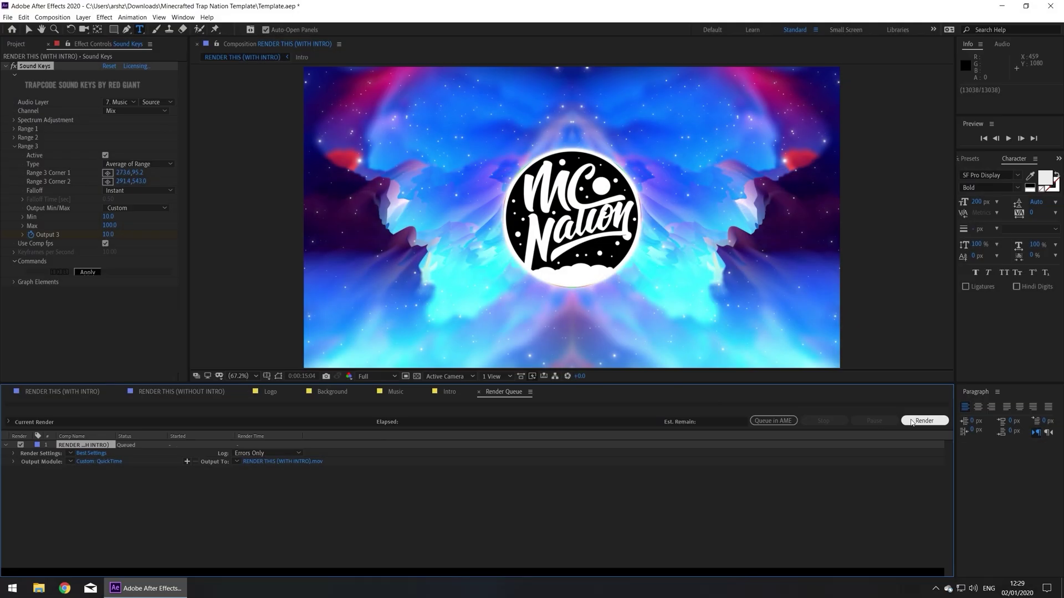
pyautogui.click(924, 421)
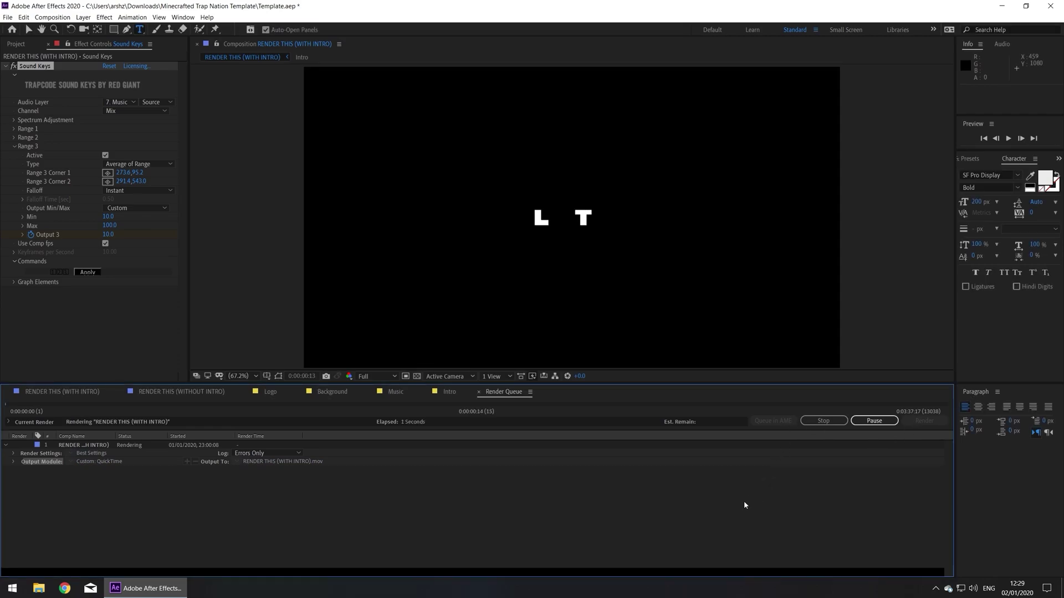